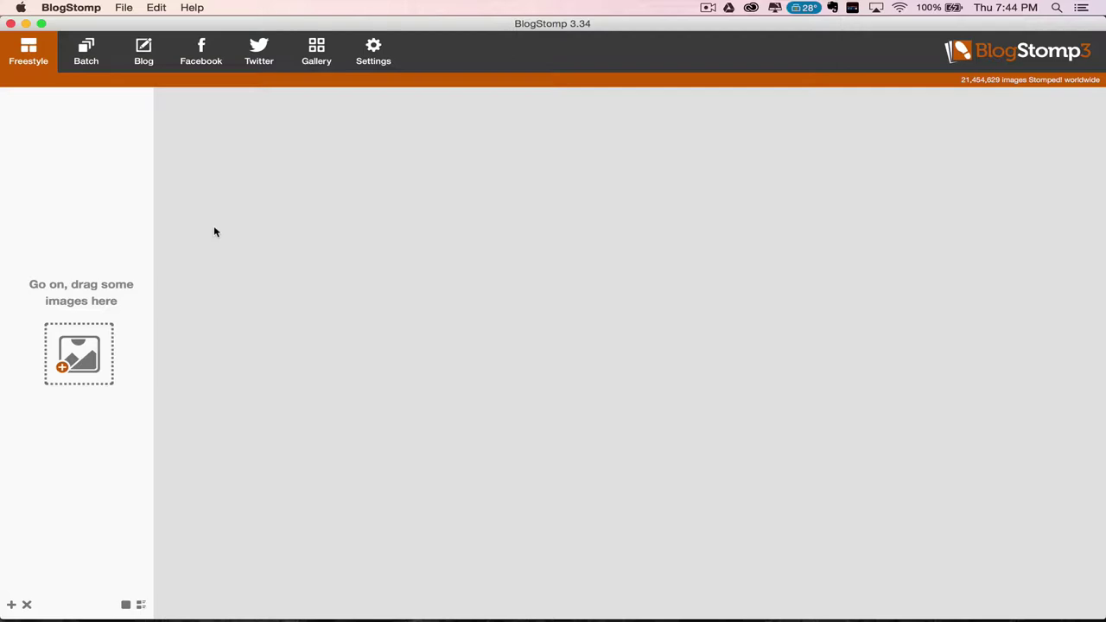
# Browse the external drive through My Lightroom Photos LLP to the wedding's favorites folder
pyautogui.click(78, 361)
pyautogui.click(234, 341)
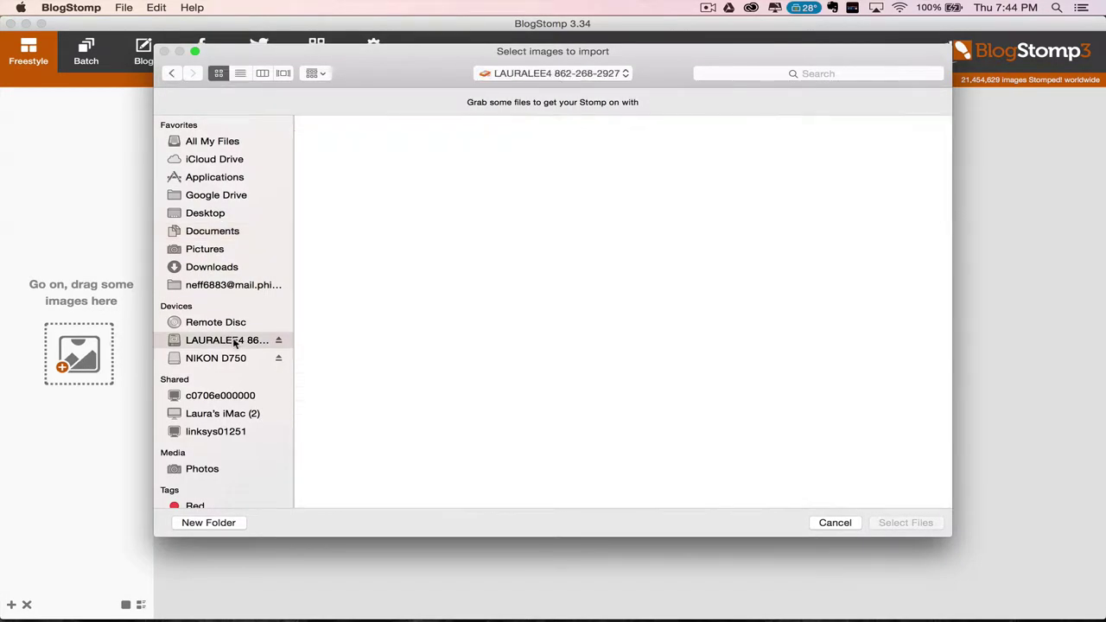
pyautogui.doubleClick(455, 153)
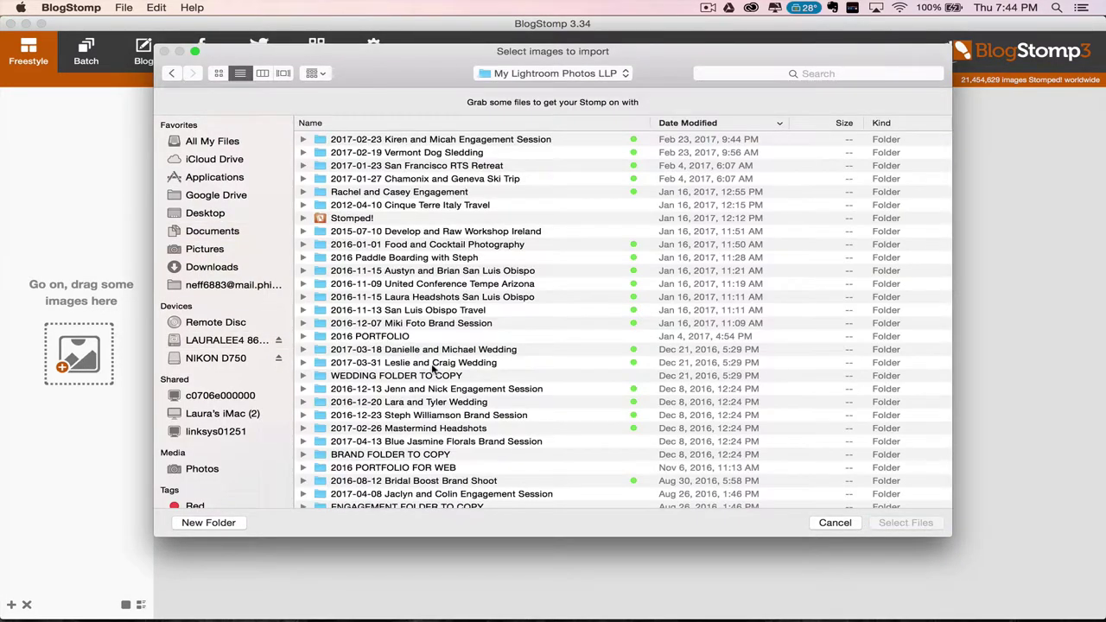
pyautogui.doubleClick(424, 403)
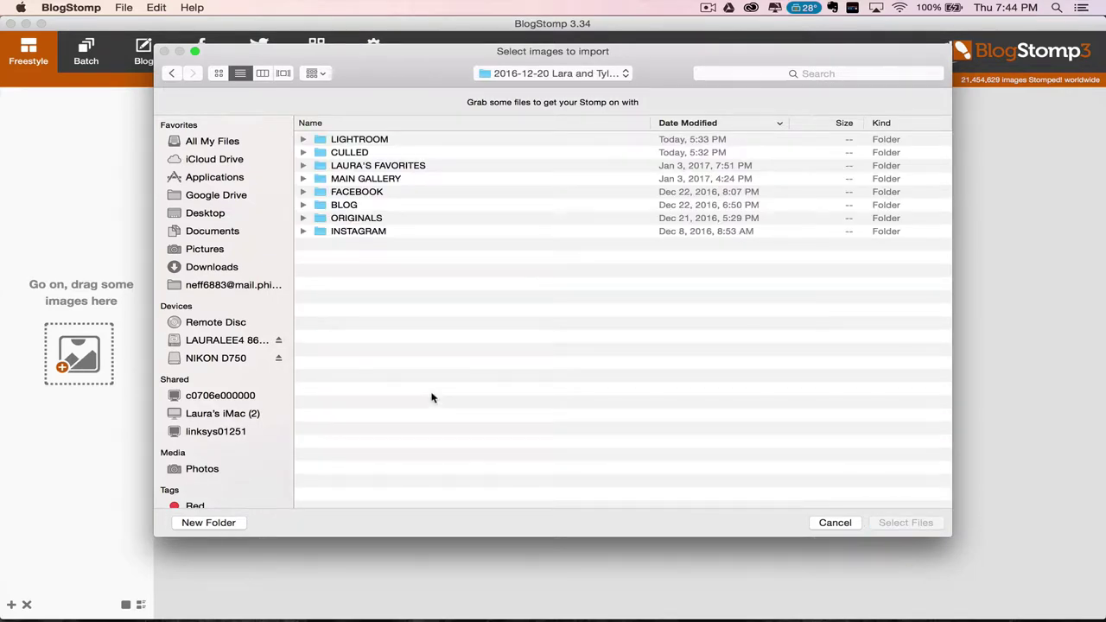
pyautogui.click(435, 169)
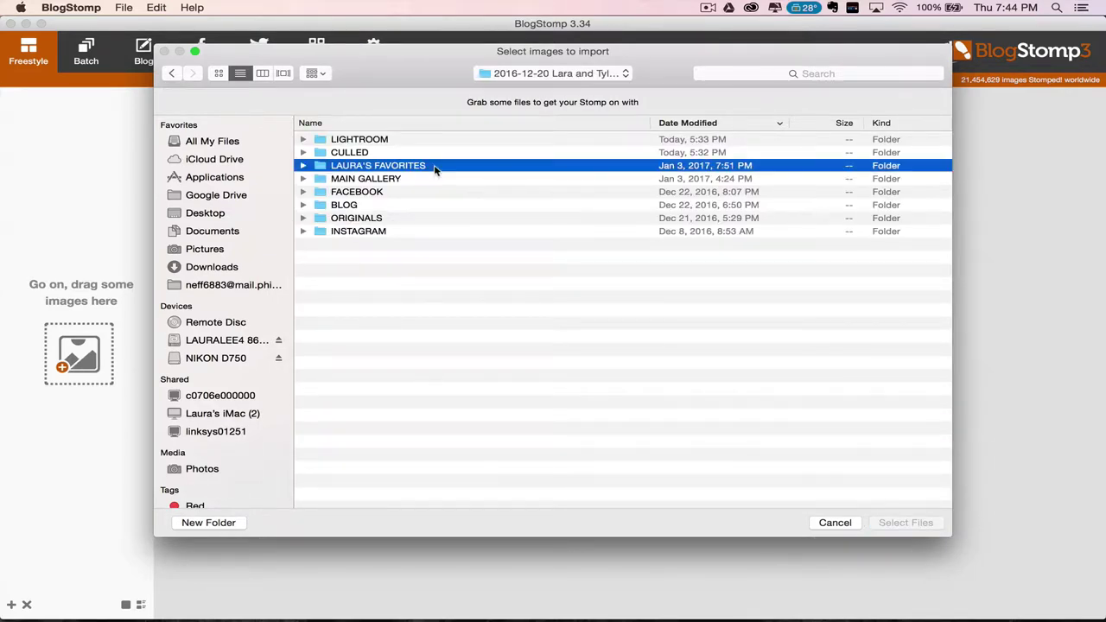
pyautogui.doubleClick(434, 170)
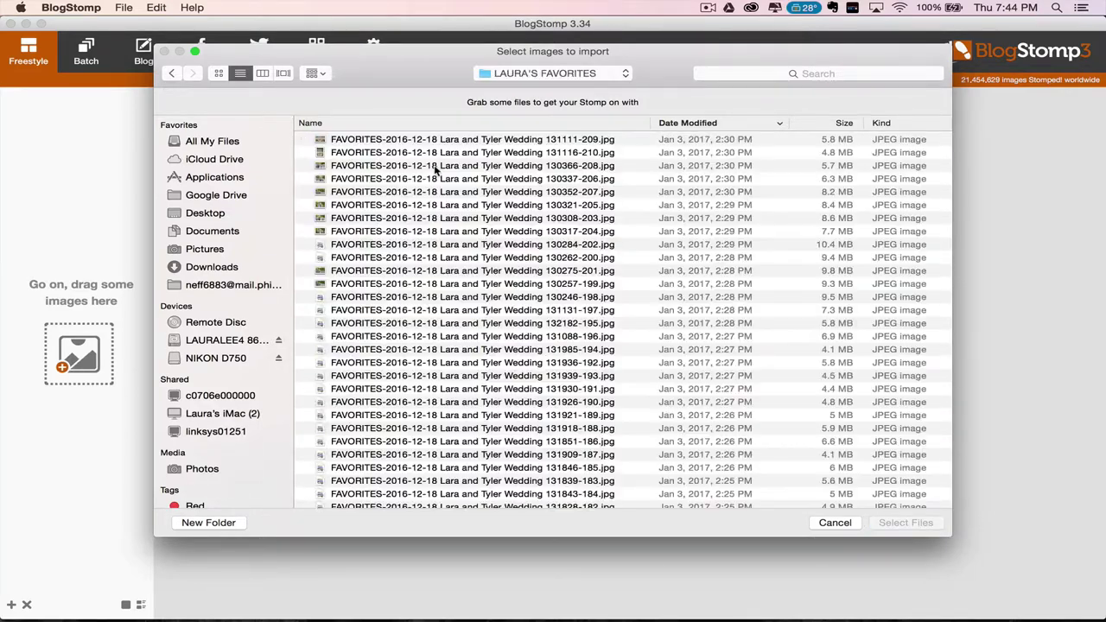
# Sort the favorites by Date Modified and import all the JPEGs into the Freestyle list
pyautogui.click(670, 128)
pyautogui.click(629, 142)
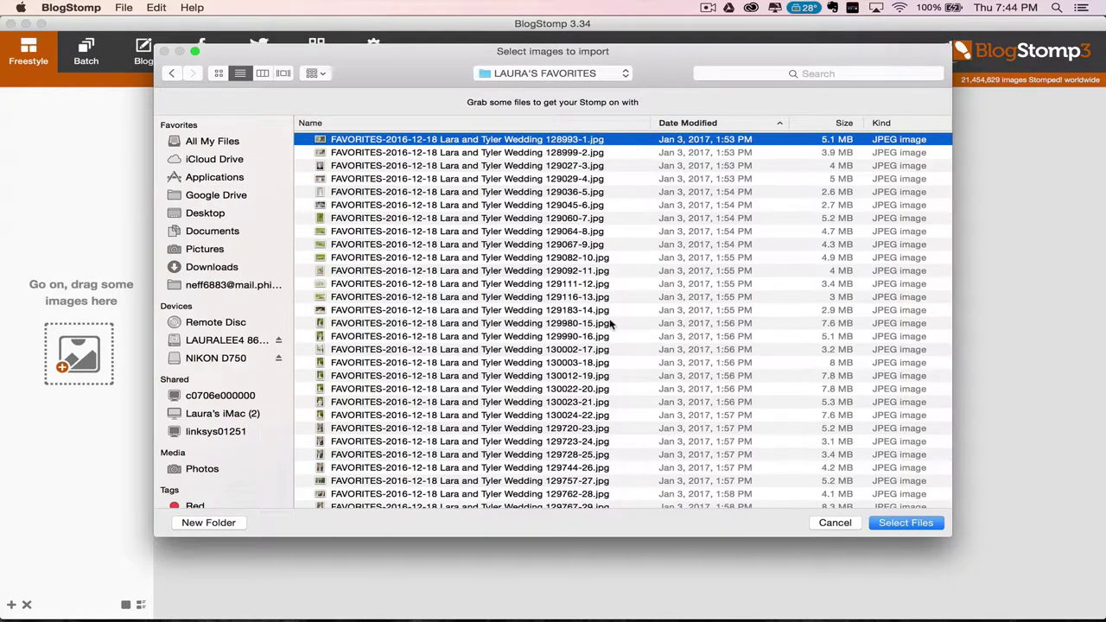
pyautogui.scroll(-20, 609, 323)
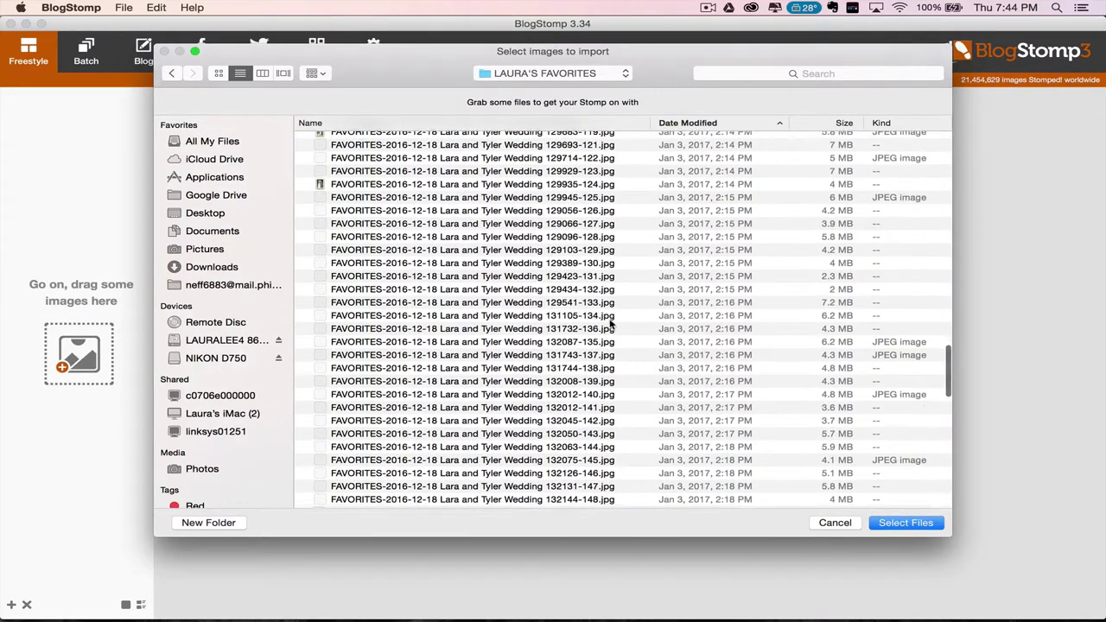
pyautogui.press('super+a')
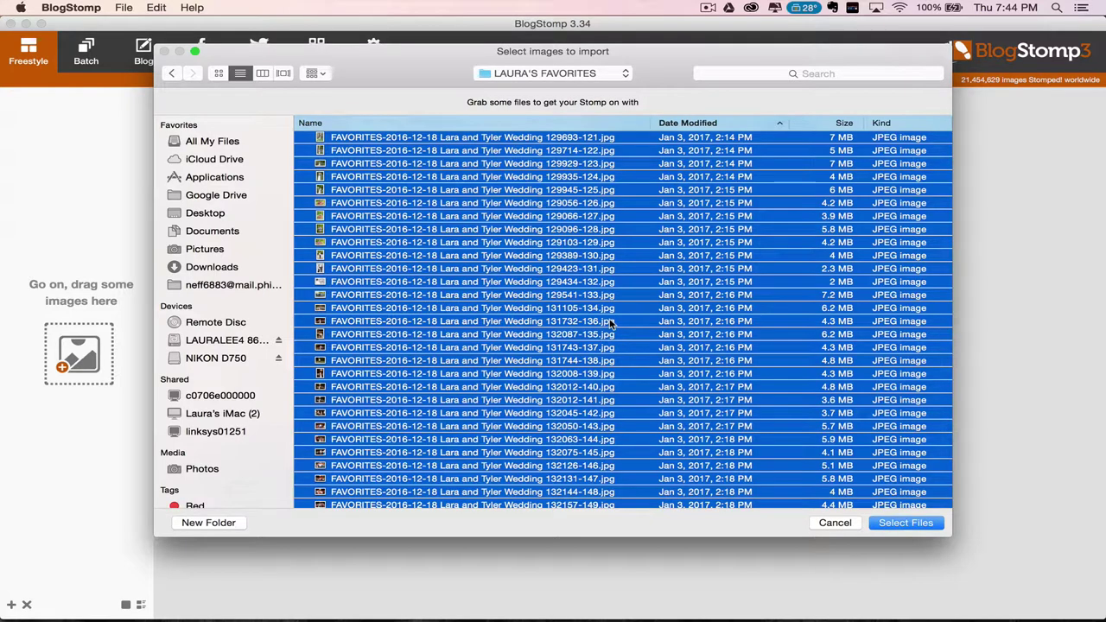
pyautogui.press('Return')
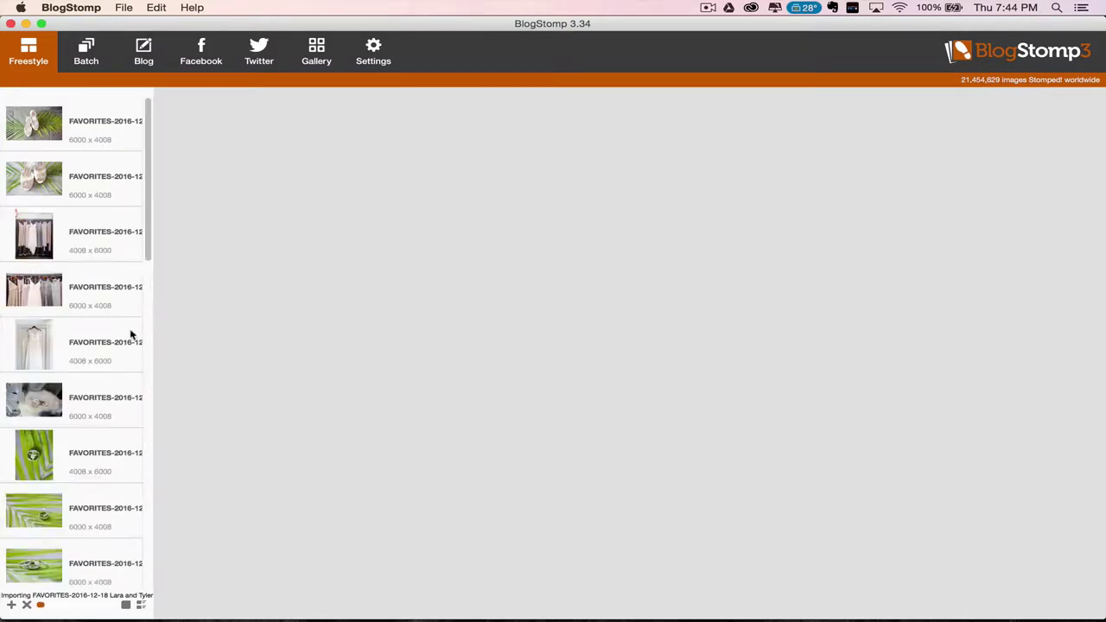
pyautogui.scroll(-10, 82, 363)
pyautogui.scroll(-10, 80, 362)
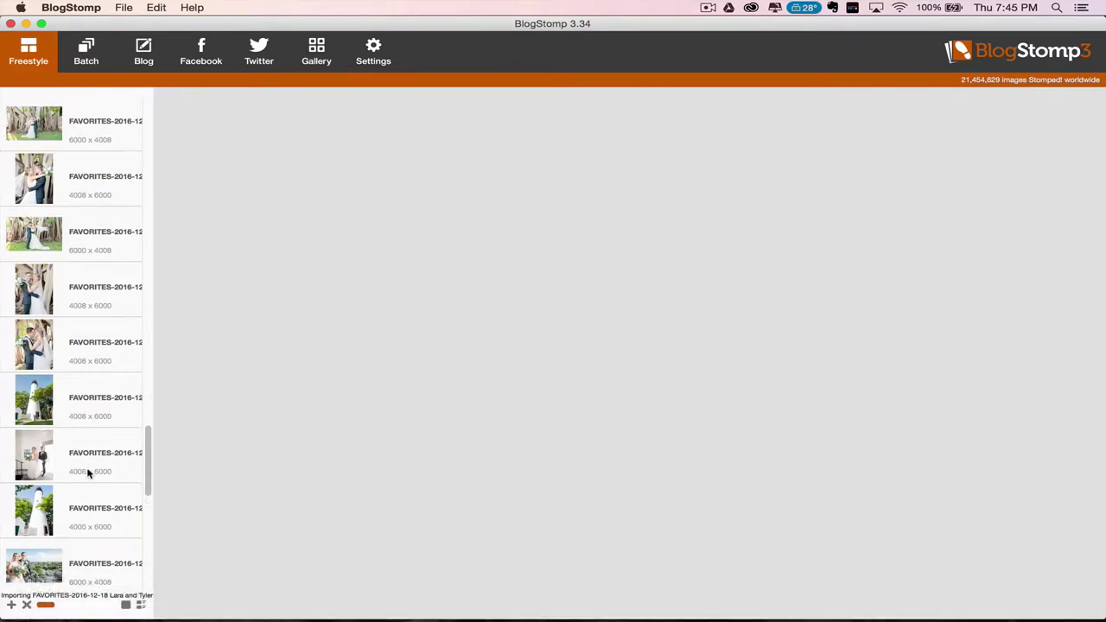
pyautogui.scroll(15, 88, 472)
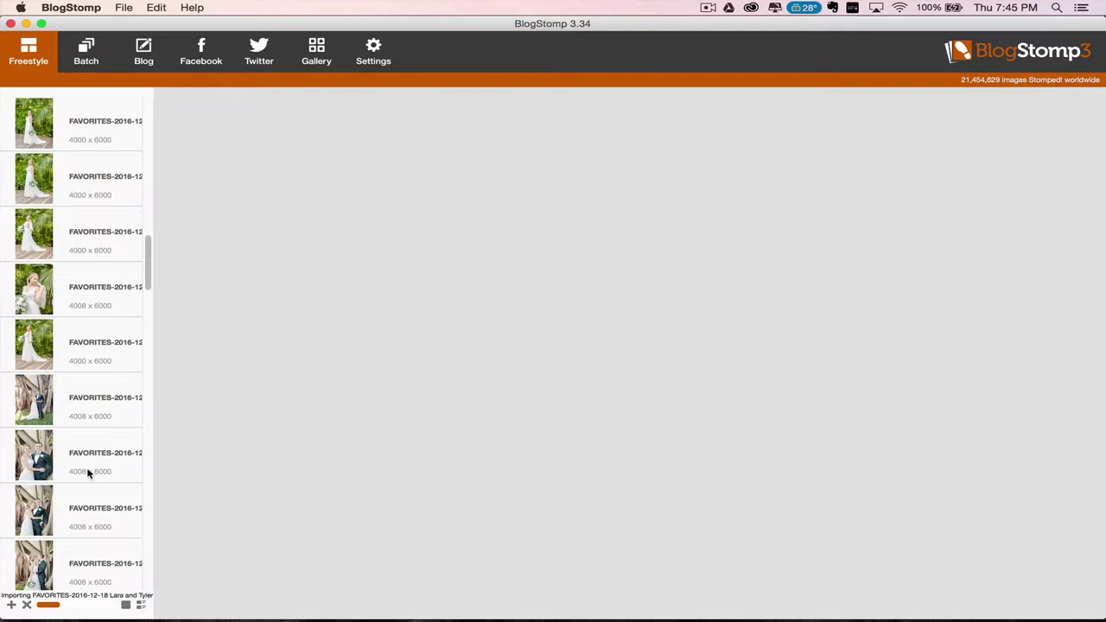
# In Settings > Output, set the saving folder to BLOG inside the wedding shoot's folder
pyautogui.click(375, 50)
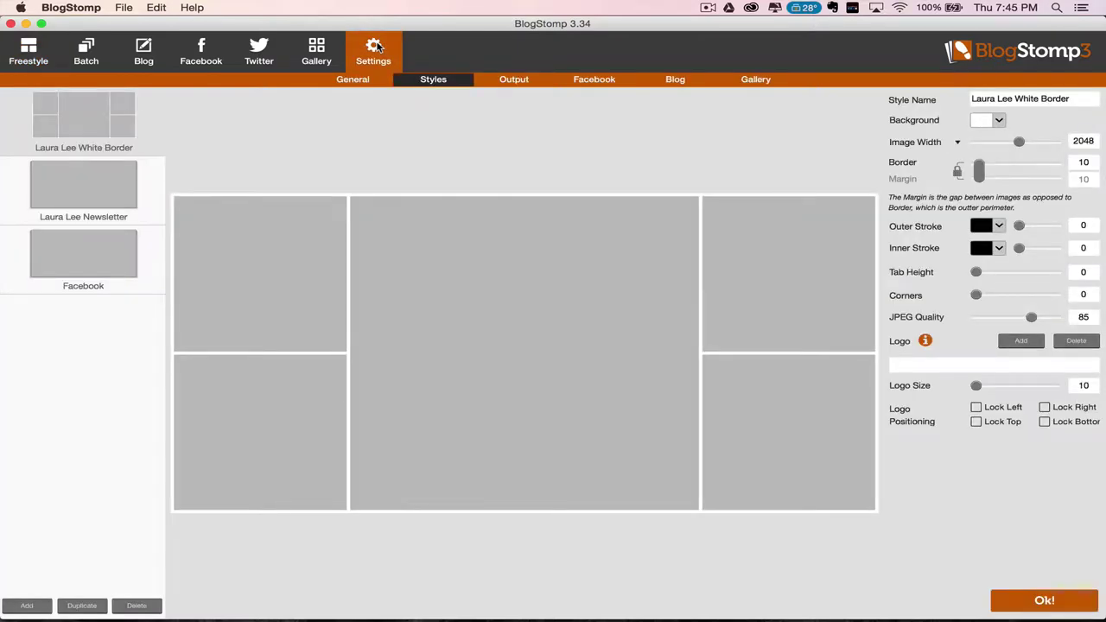
pyautogui.click(511, 80)
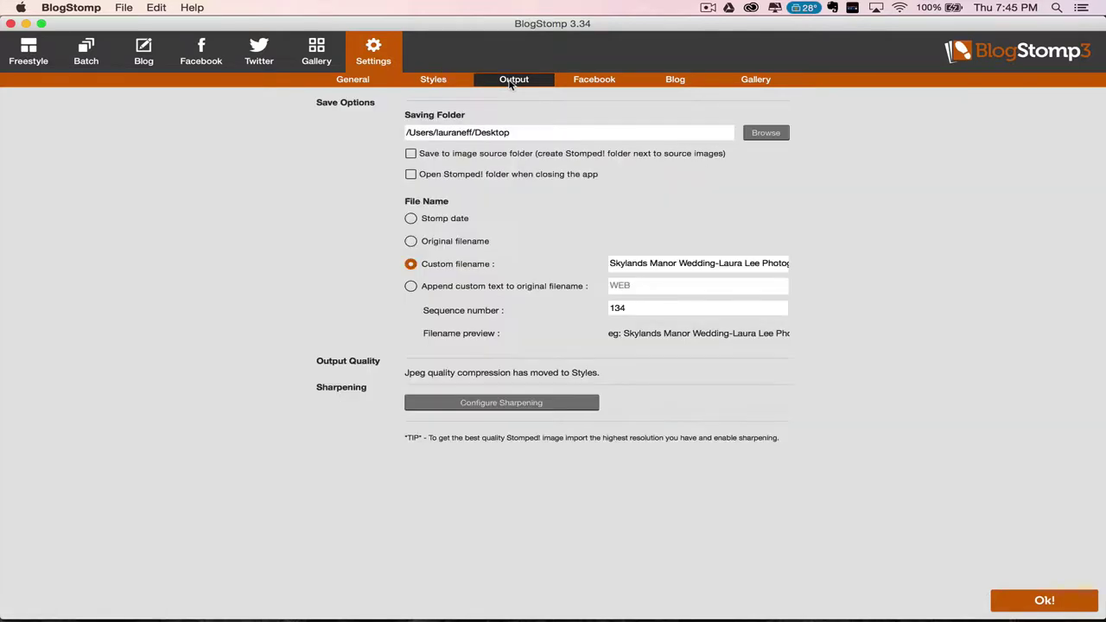
pyautogui.click(766, 133)
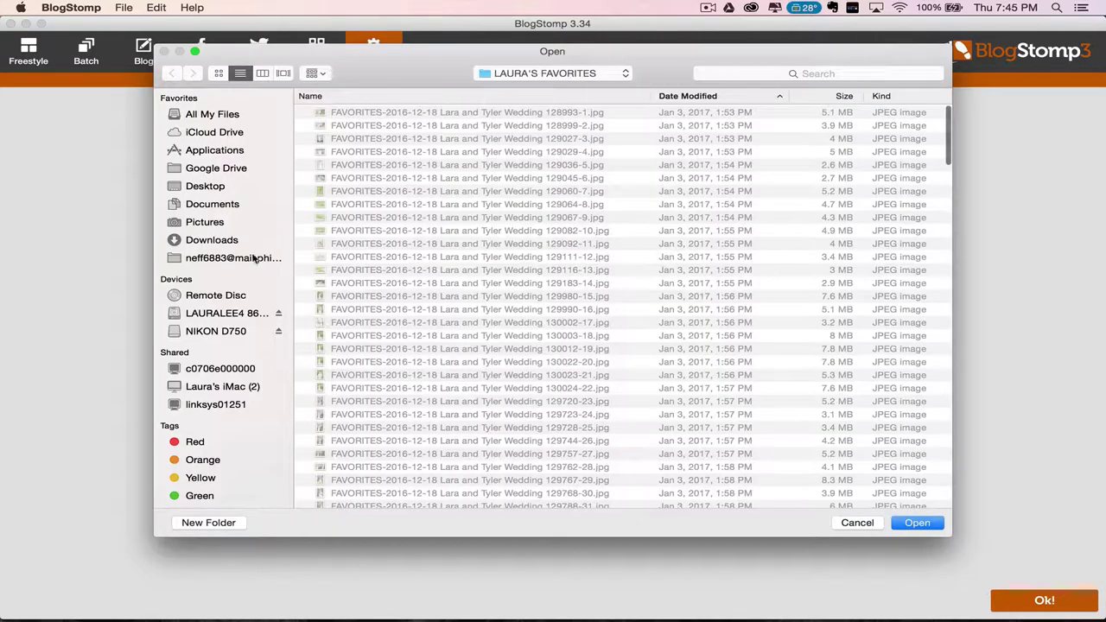
pyautogui.click(543, 77)
pyautogui.click(545, 88)
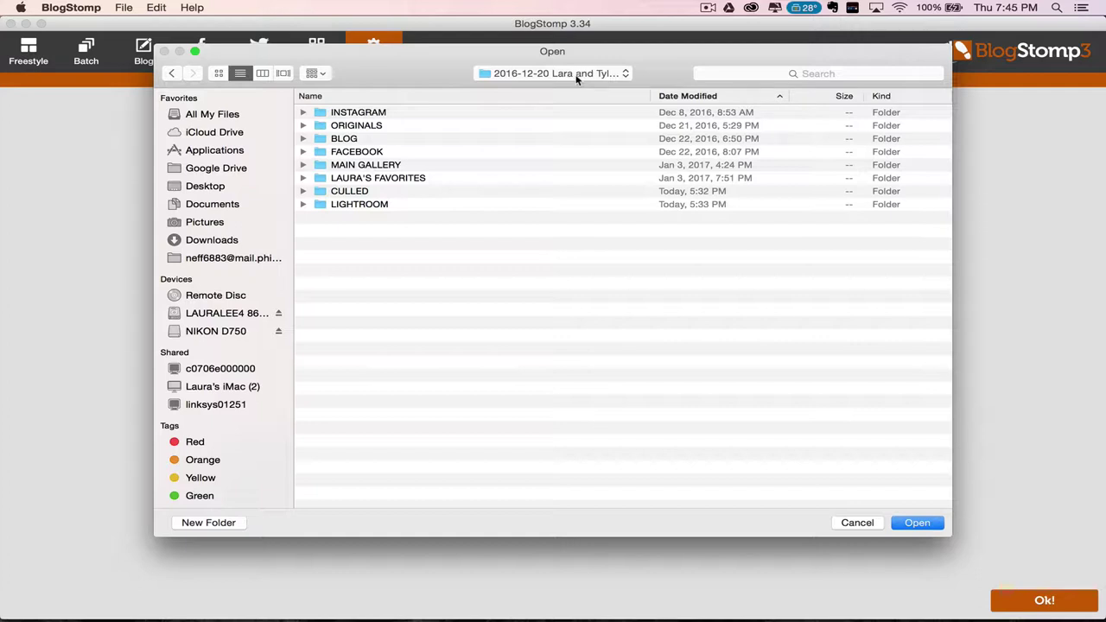
pyautogui.doubleClick(360, 140)
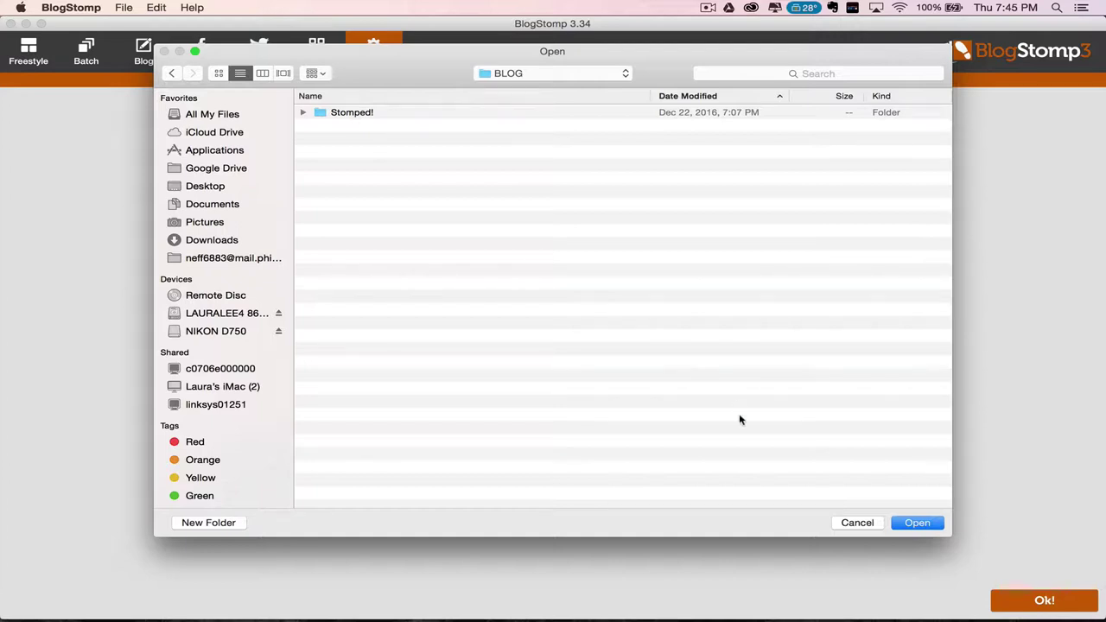
pyautogui.click(921, 526)
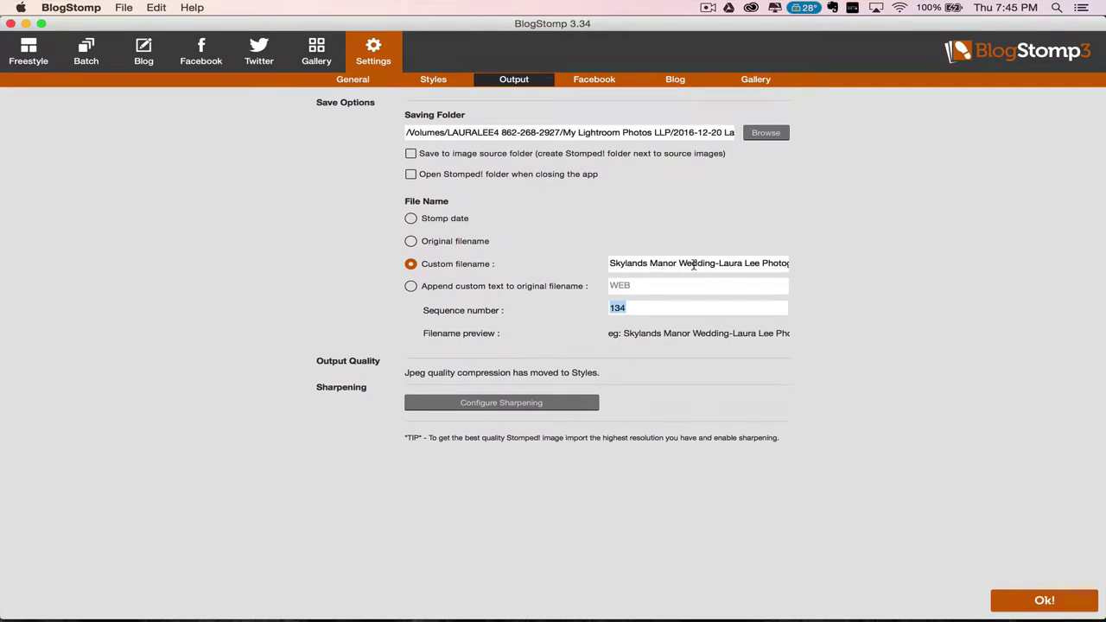
# Change the custom filename to 'Ernest Hemingway House Wedding-Key West Wedding Photographer'
pyautogui.click(617, 267)
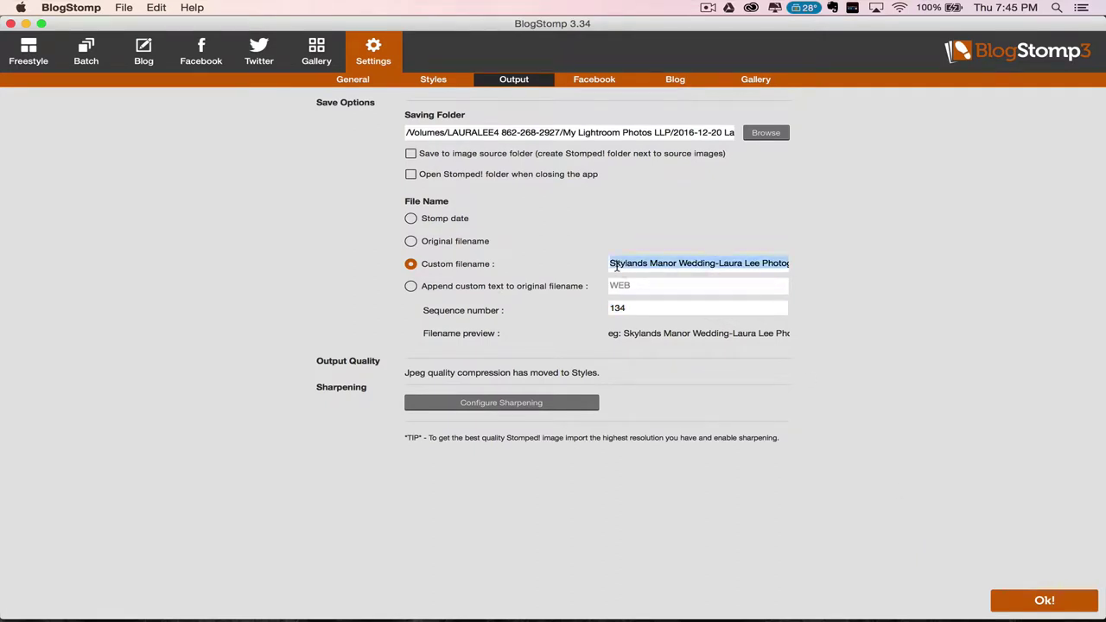
pyautogui.click(713, 265)
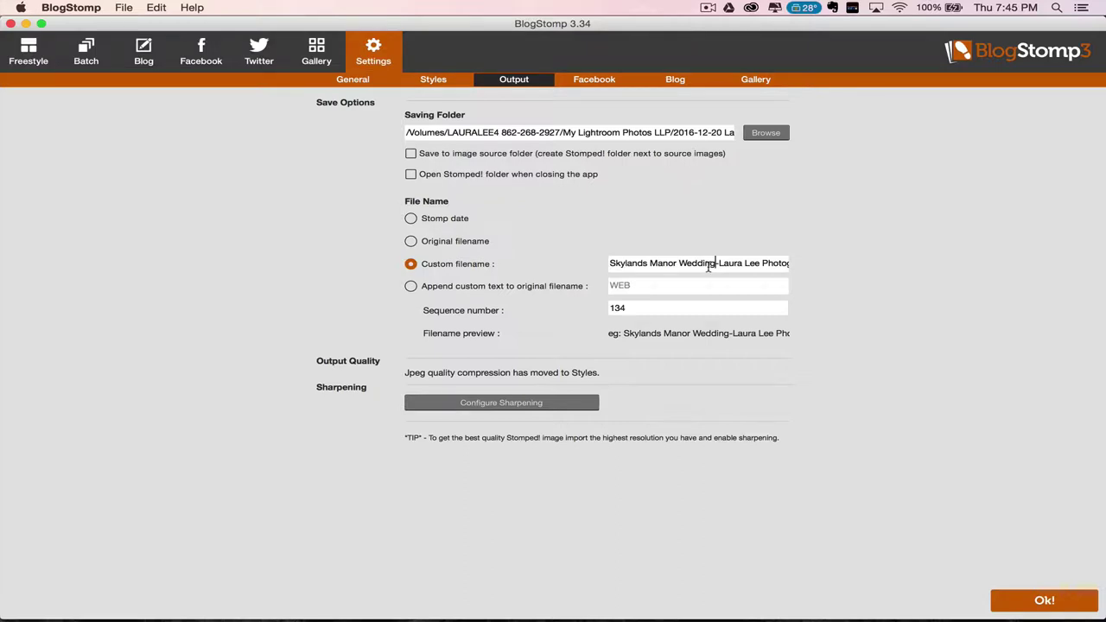
pyautogui.moveTo(716, 263); pyautogui.dragTo(609, 263)
pyautogui.press('BackSpace')
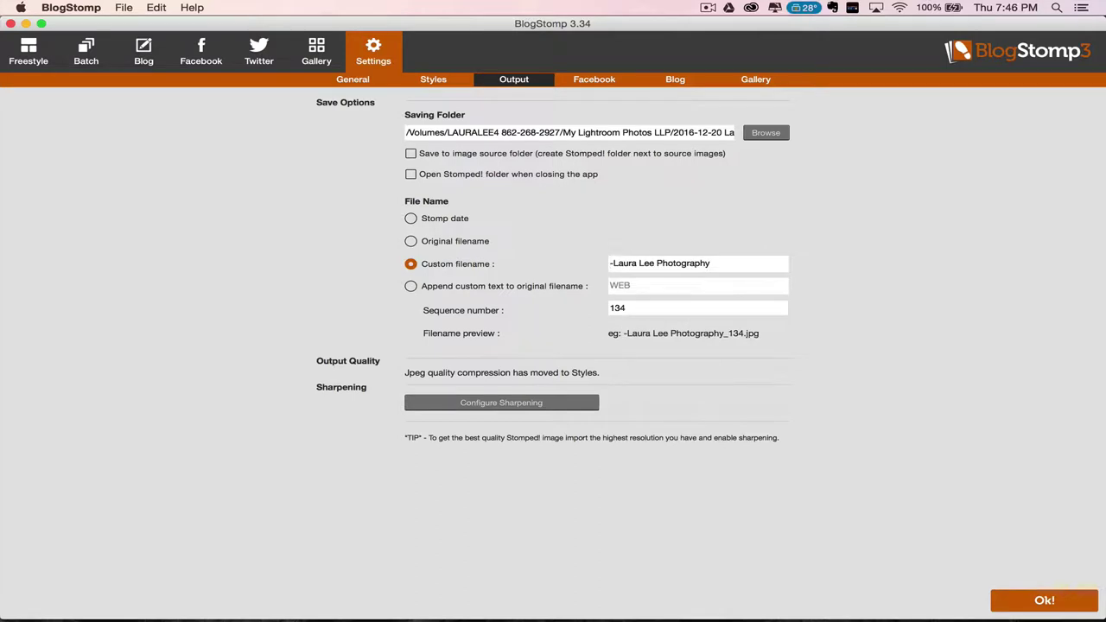
pyautogui.write('Ernest Hemingway ')
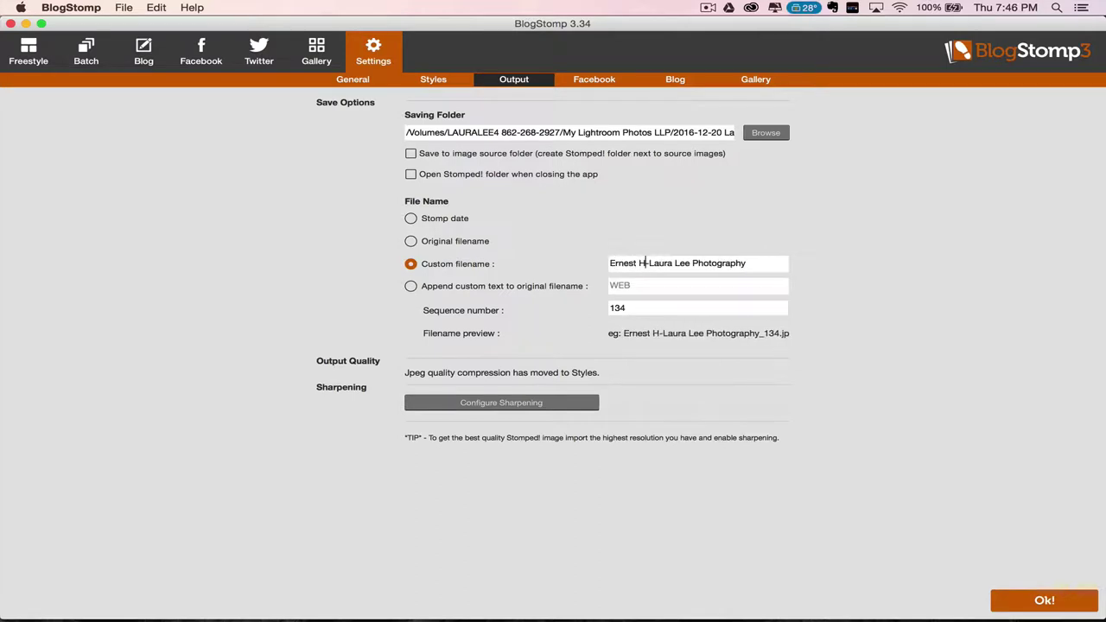
pyautogui.write('House Wedding-')
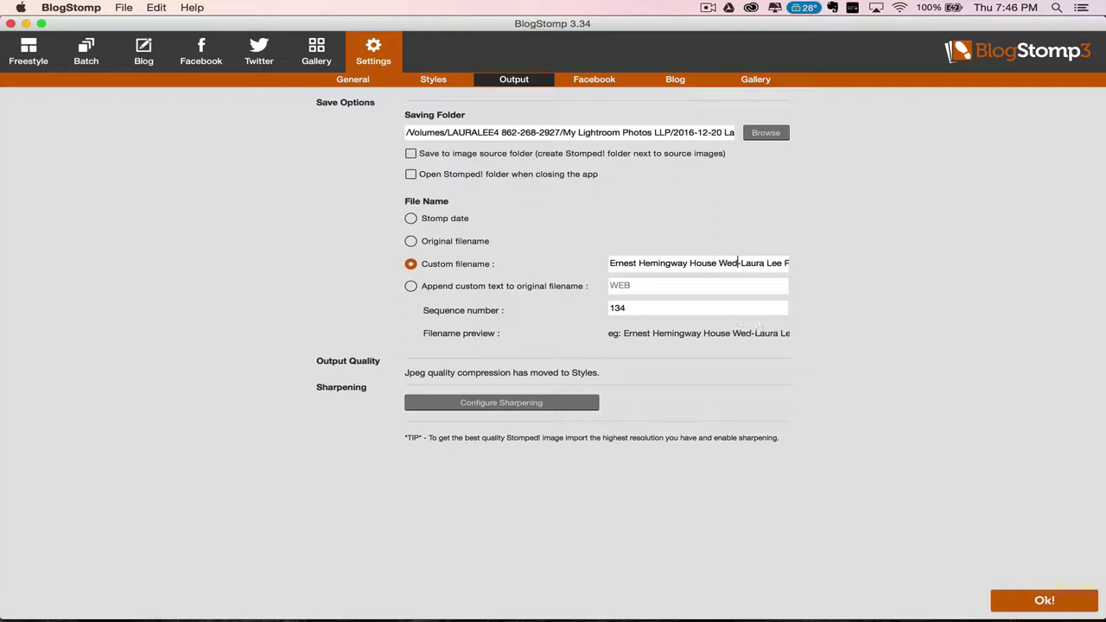
pyautogui.write('Key West Wedding ')
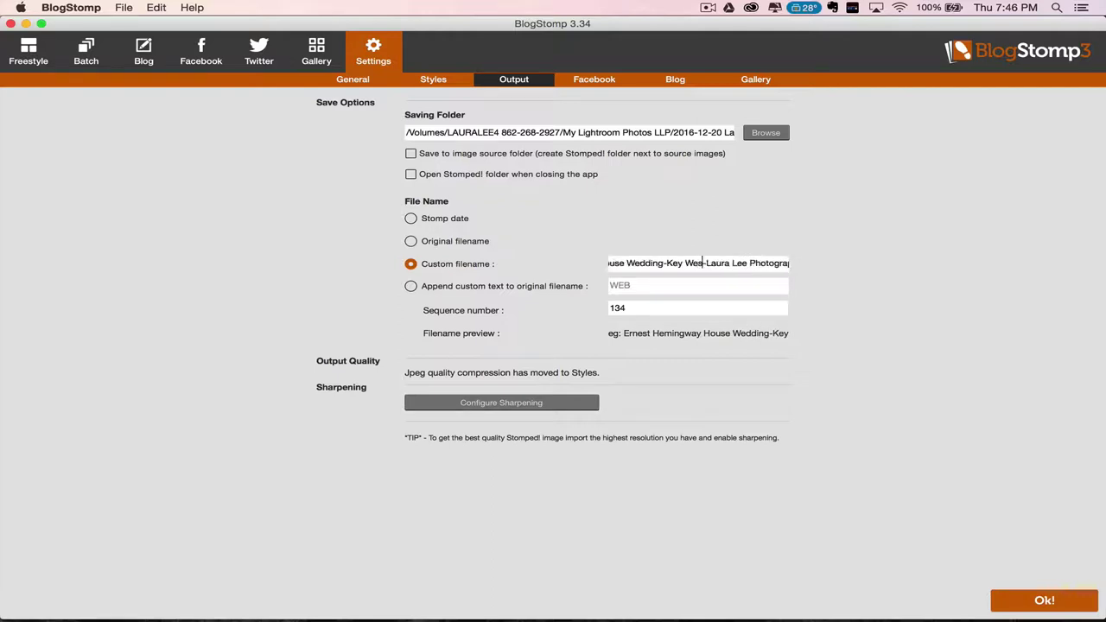
pyautogui.write('Photograph')
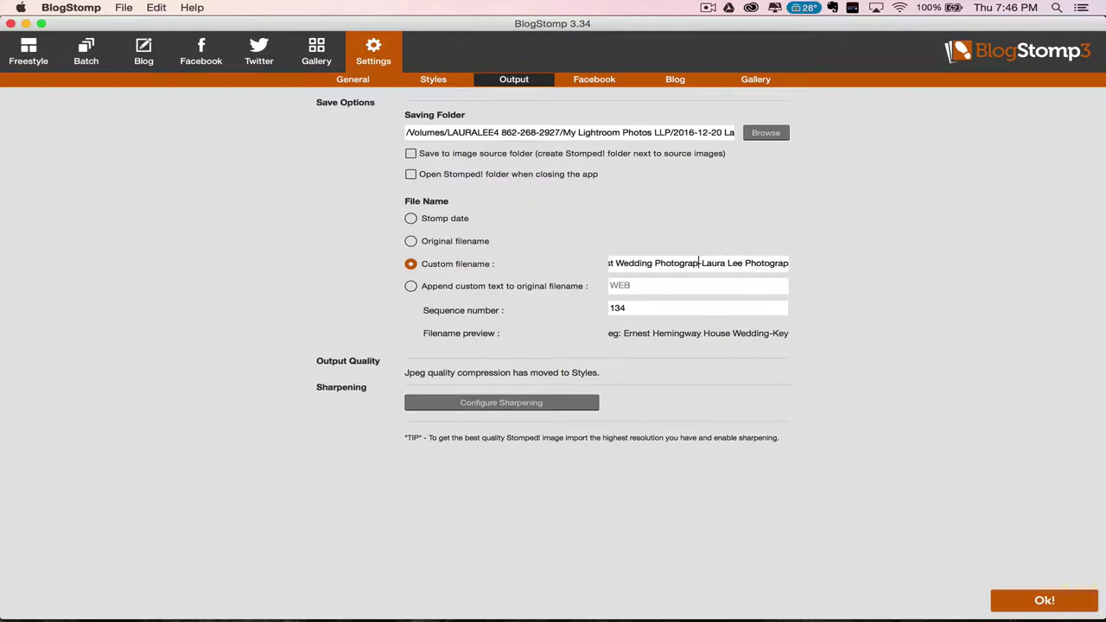
pyautogui.write('er')
# Reset the output sequence number to 1
pyautogui.click(639, 308)
pyautogui.press('BackSpace')
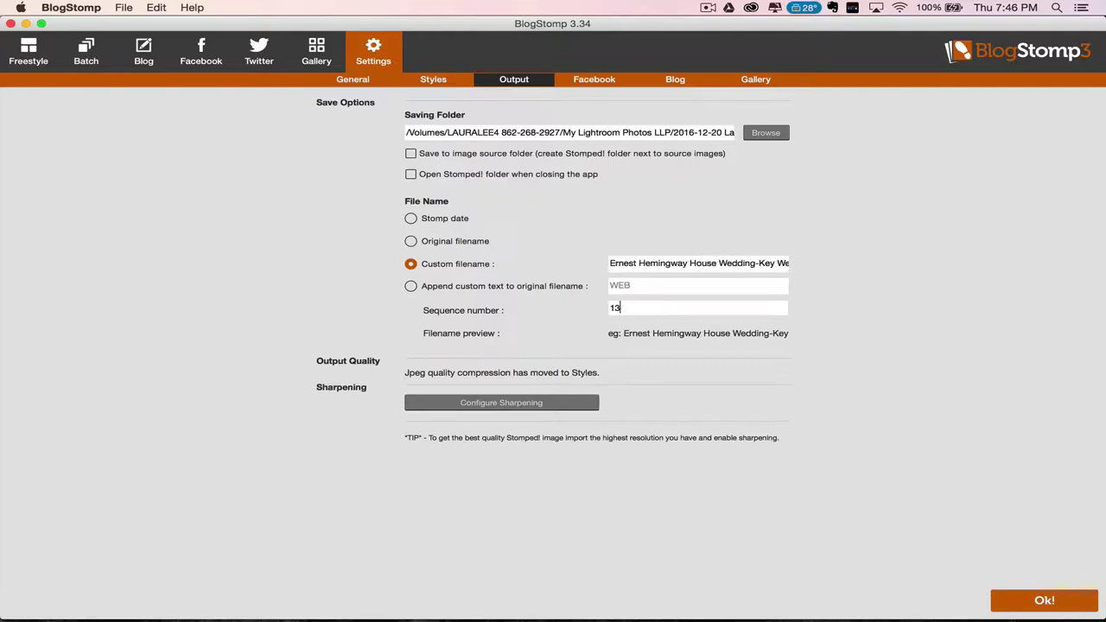
pyautogui.press('BackSpace')
# Close Settings and preview the shoes, bridesmaid dresses, and ring-on-palm-leaf photos
pyautogui.click(1024, 600)
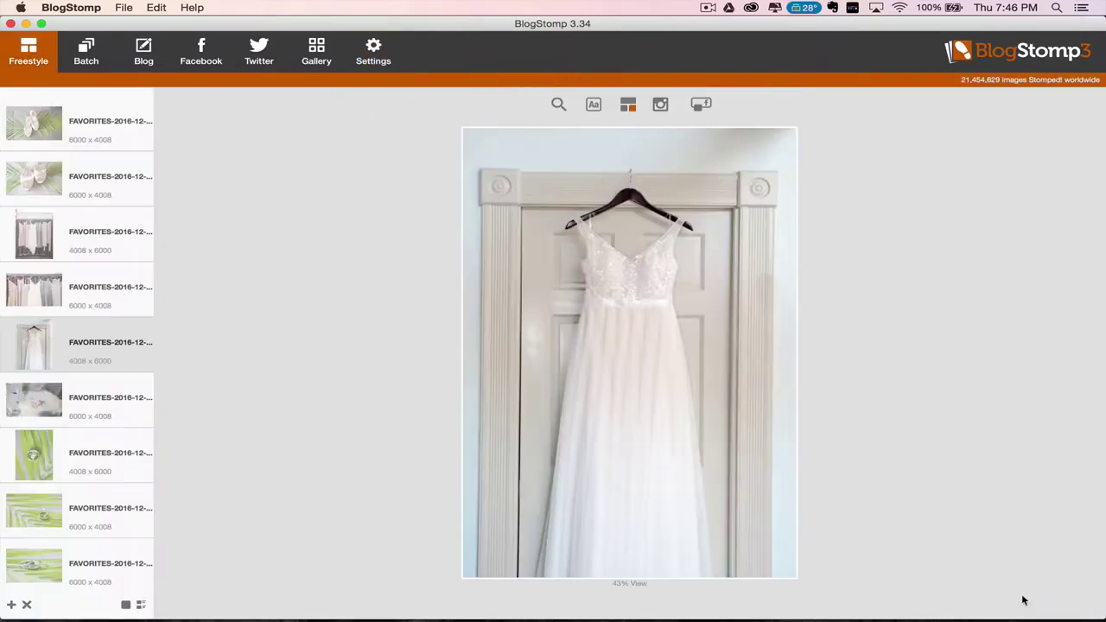
pyautogui.click(90, 123)
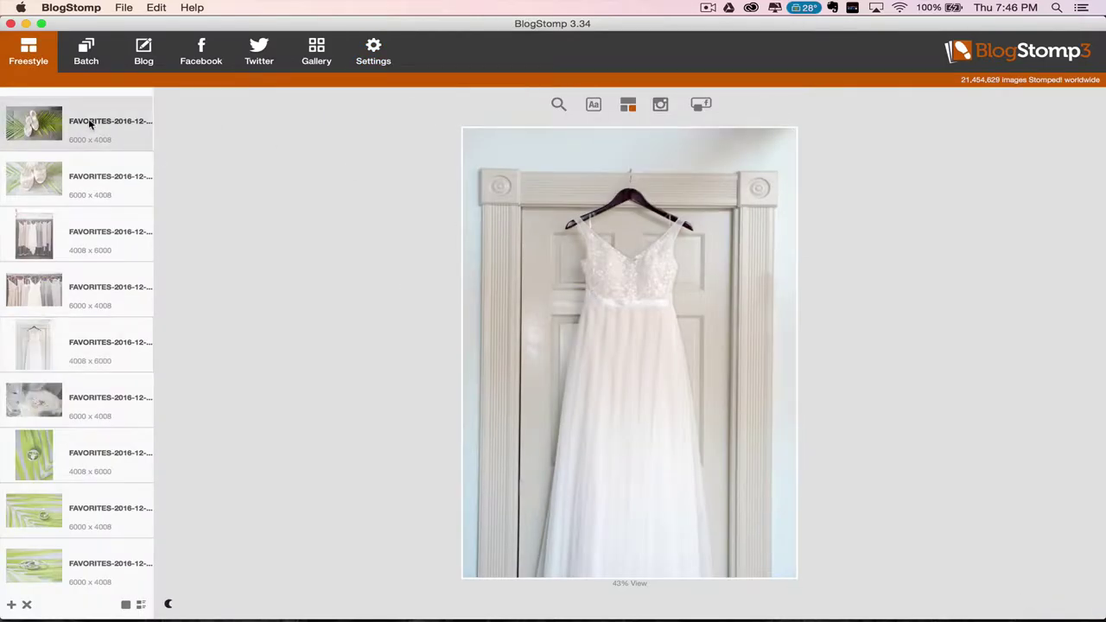
pyautogui.click(97, 173)
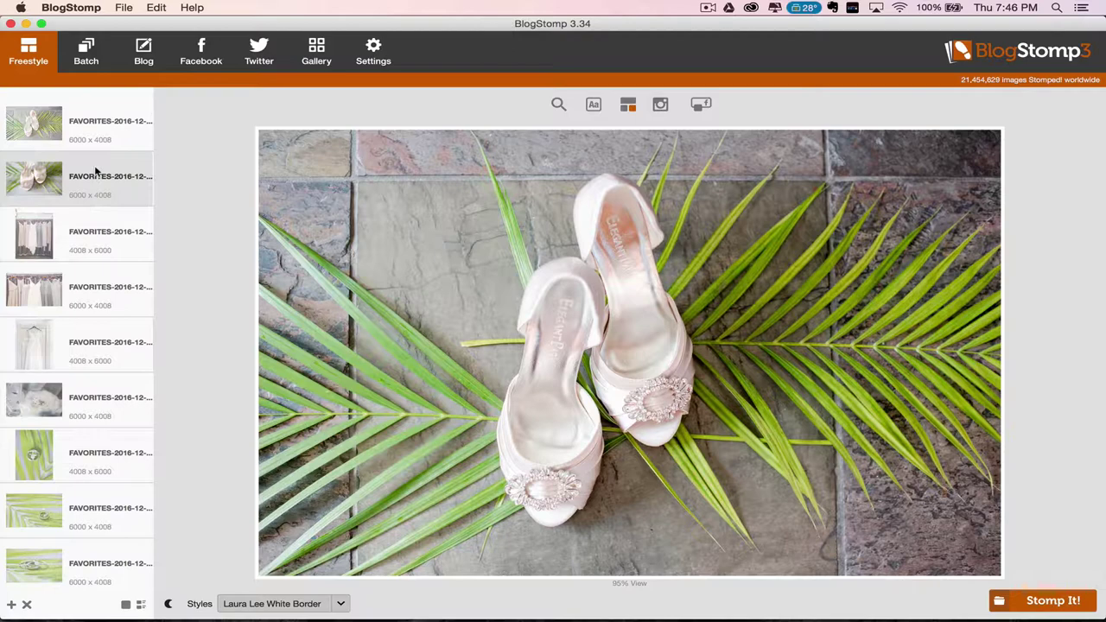
pyautogui.click(91, 224)
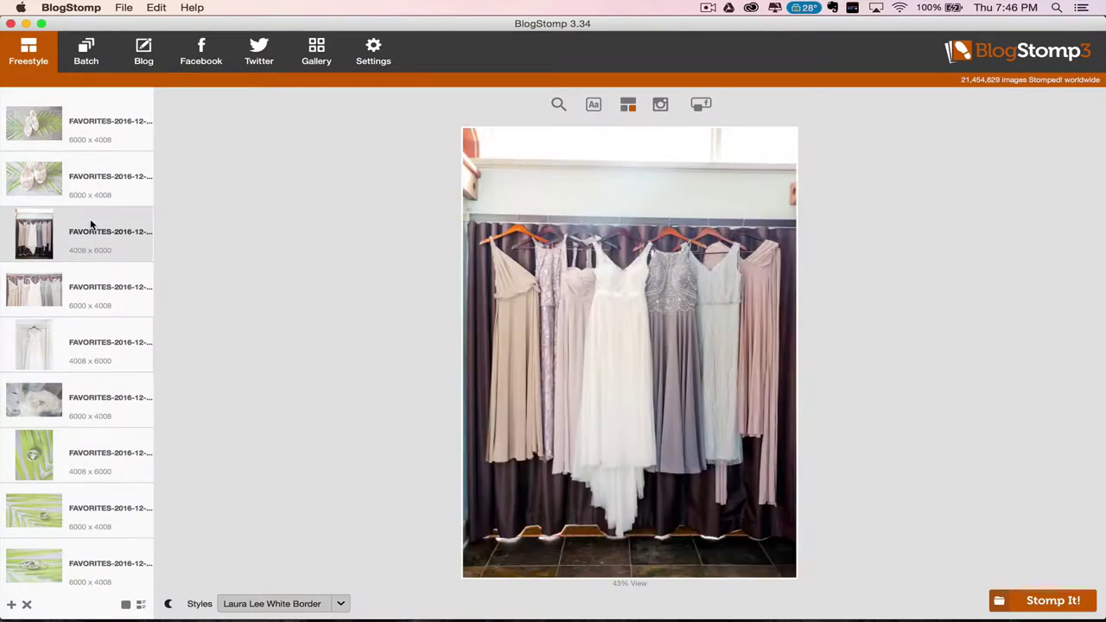
pyautogui.click(93, 124)
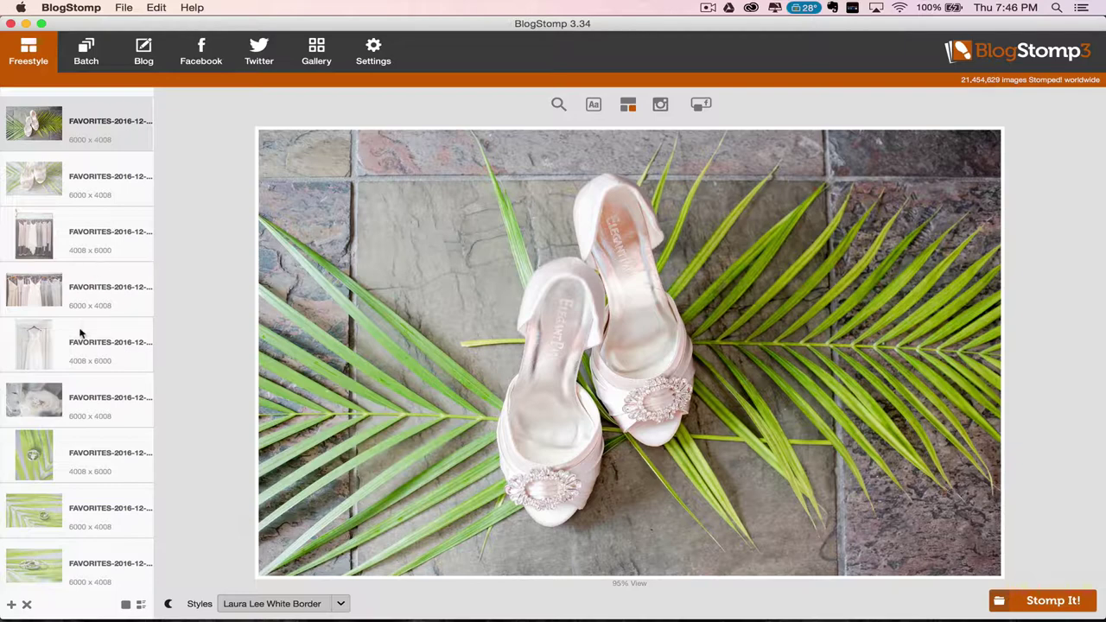
pyautogui.click(80, 453)
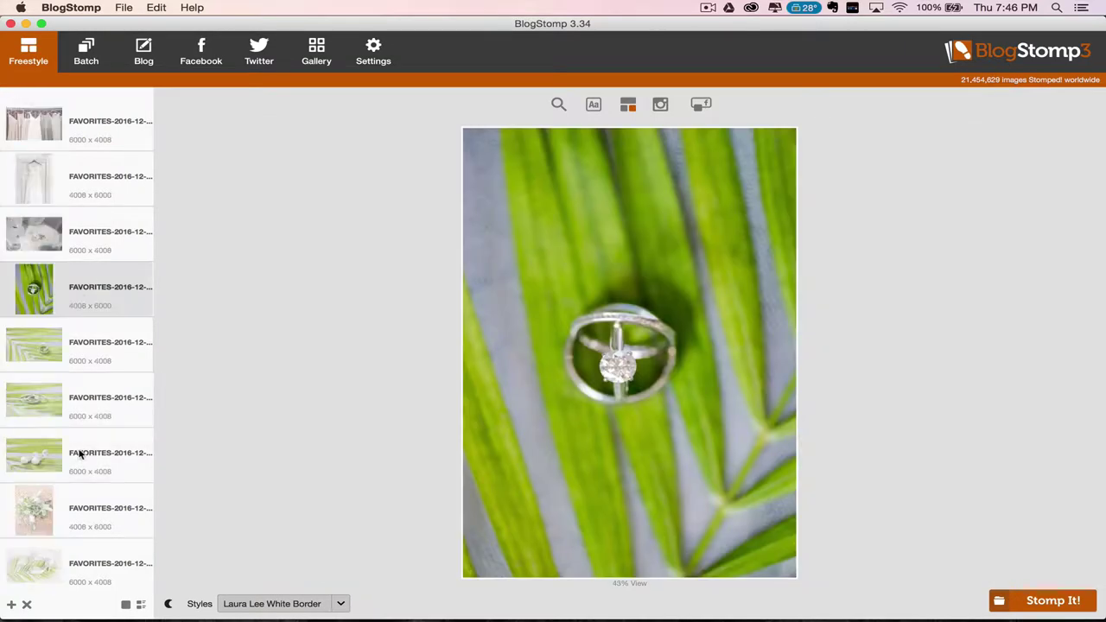
pyautogui.scroll(-5, 79, 453)
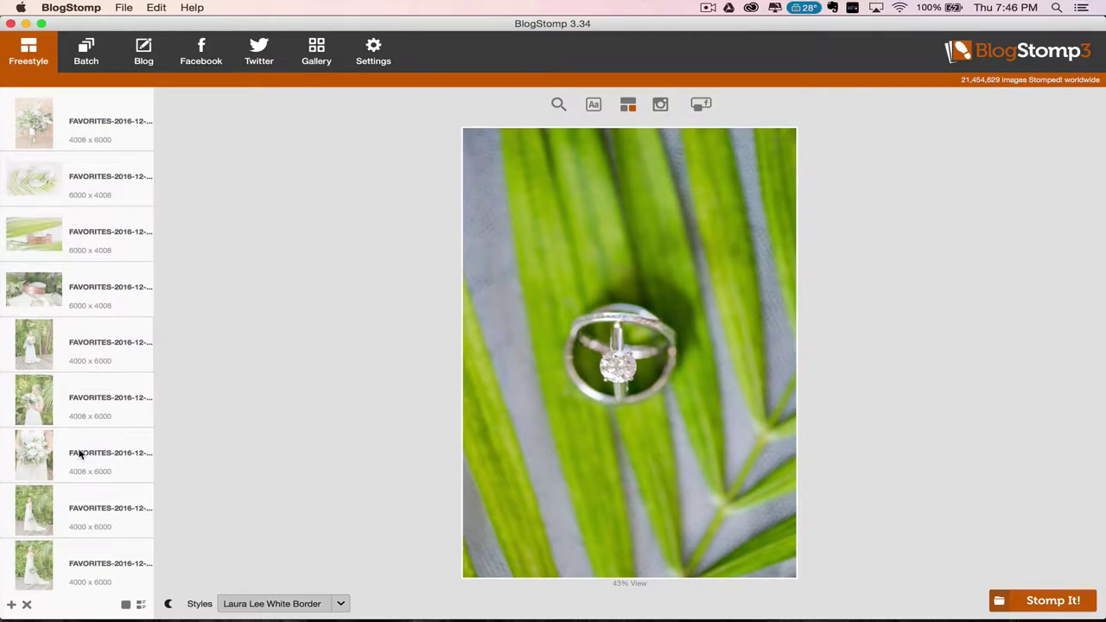
# Try bride-portrait pairs and a bride-with-bouquet layout, then return to the single shoes photo
pyautogui.click(69, 506)
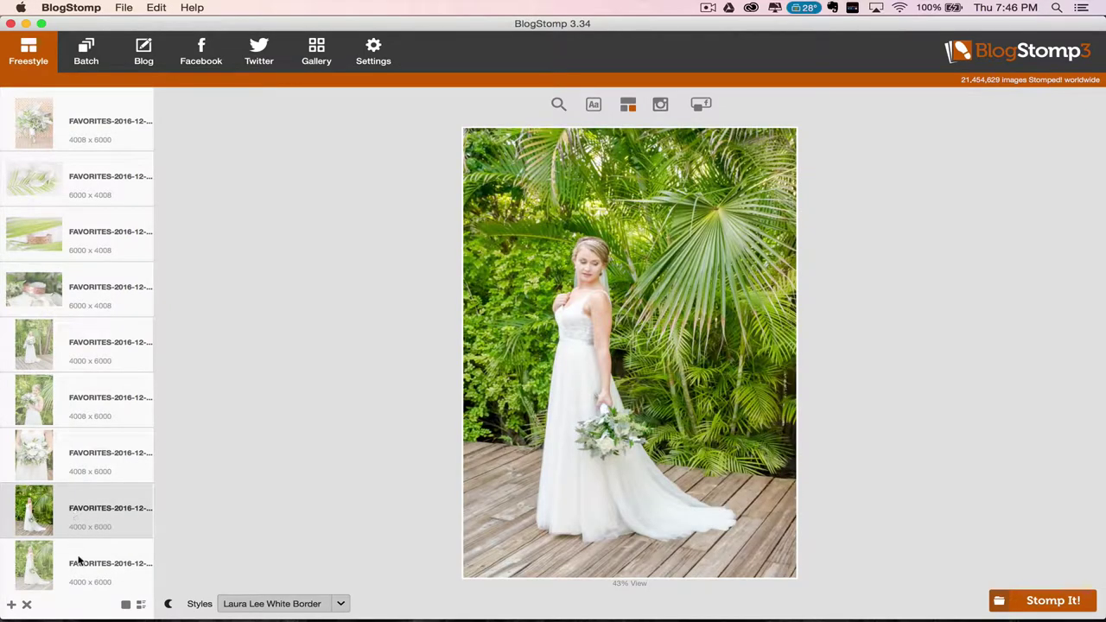
pyautogui.keyDown('super'); pyautogui.click(78, 561); pyautogui.keyUp('super')
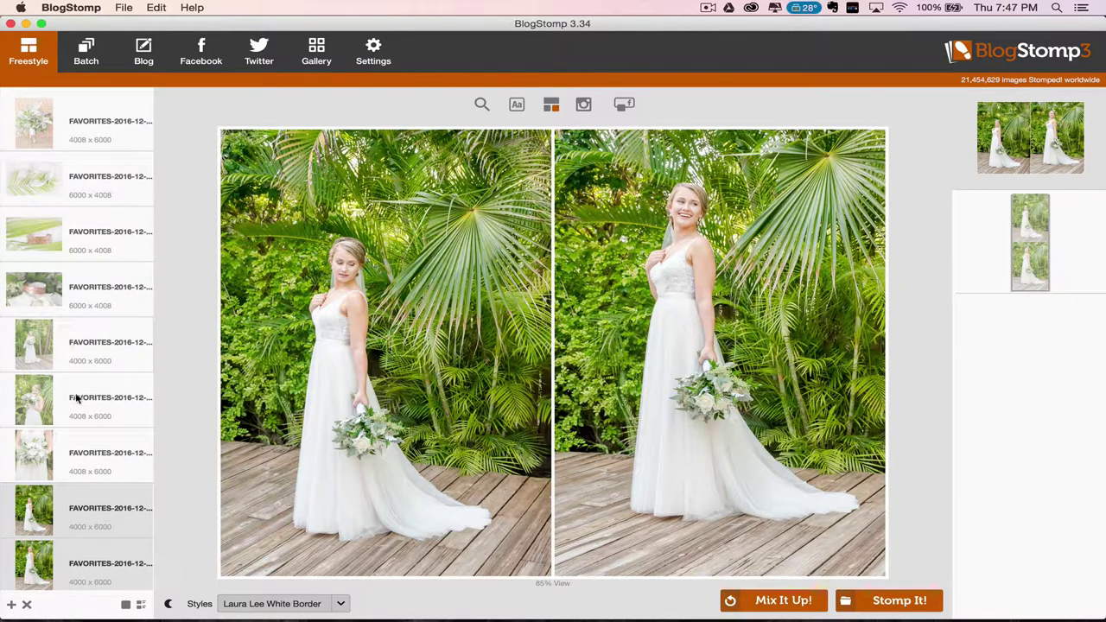
pyautogui.keyDown('super'); pyautogui.click(86, 452); pyautogui.keyUp('super')
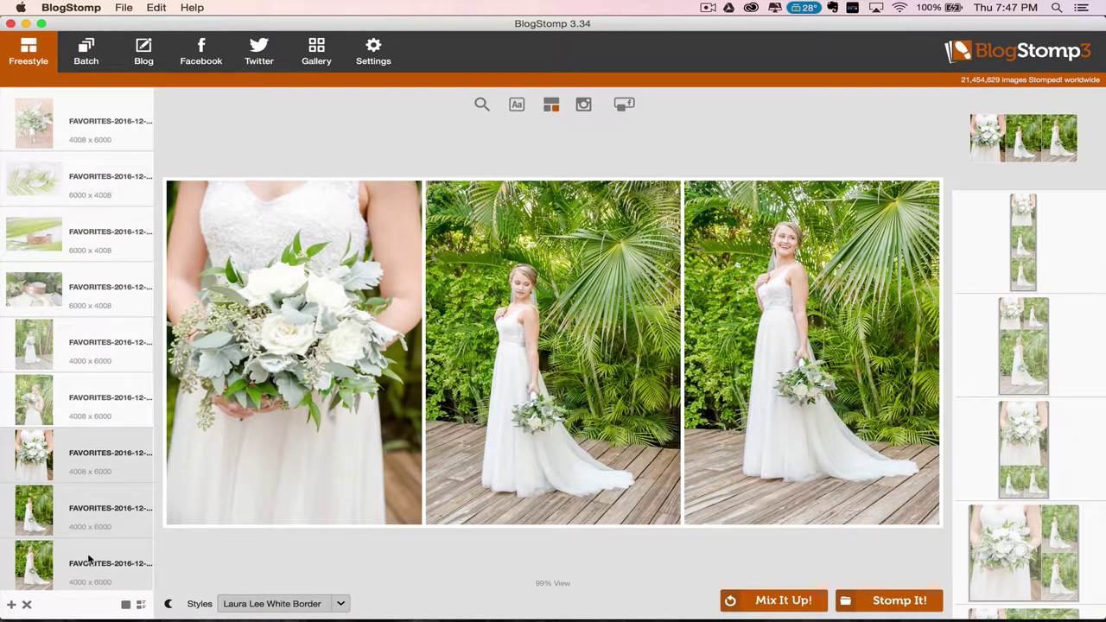
pyautogui.keyDown('super'); pyautogui.click(89, 560); pyautogui.keyUp('super')
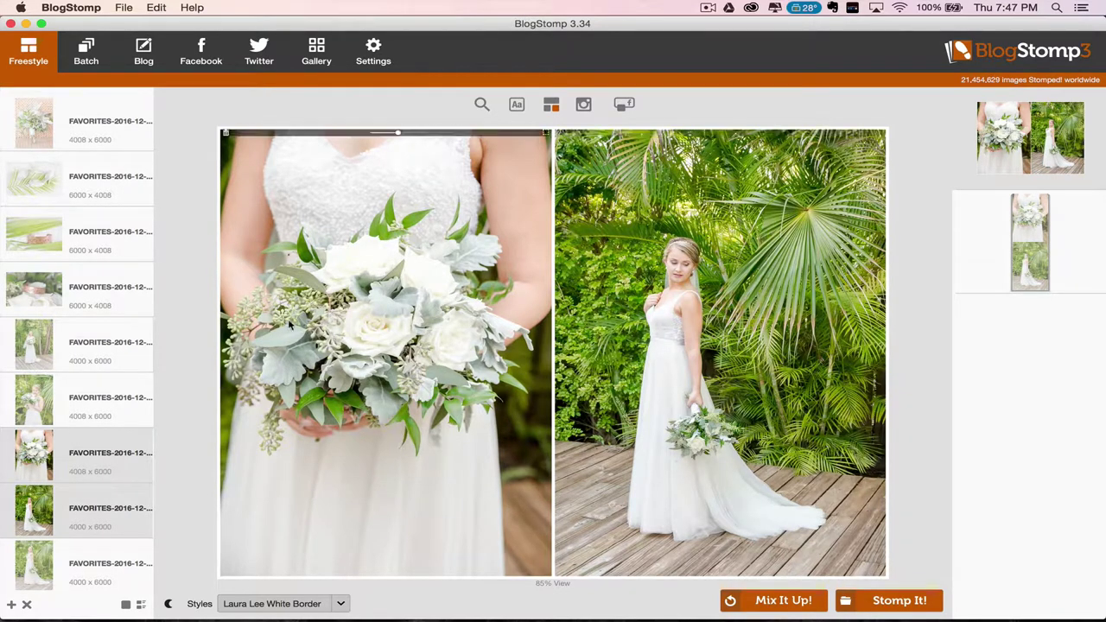
pyautogui.scroll(5, 63, 364)
pyautogui.click(77, 123)
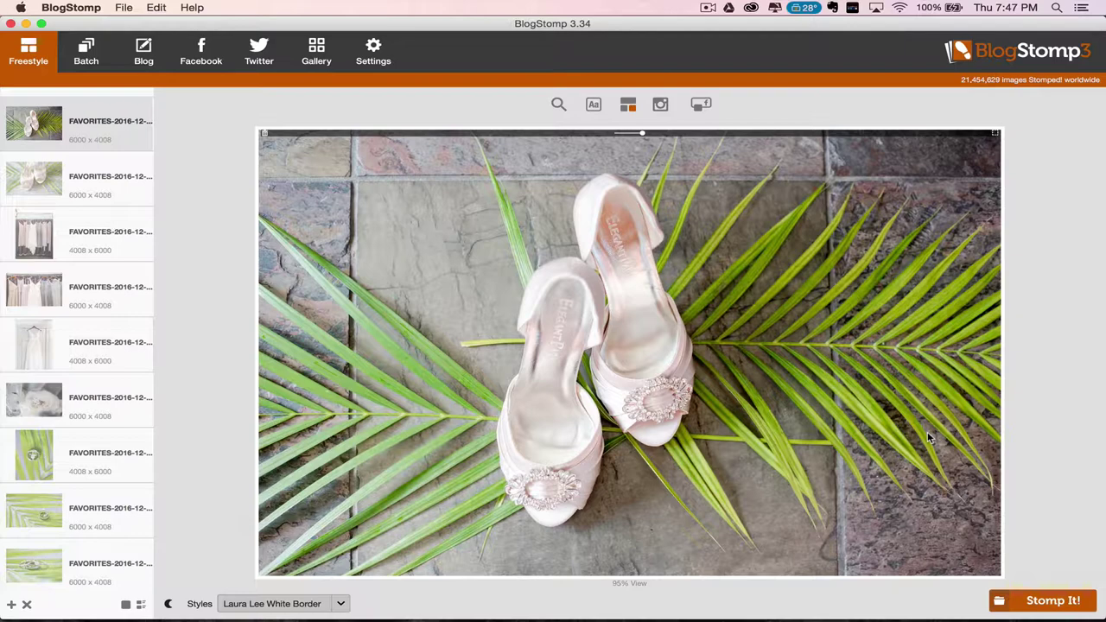
# Delete the tiled-floor shoes, the dress-and-ring pair, and the rings-on-rose photo from the list
pyautogui.press('BackSpace')
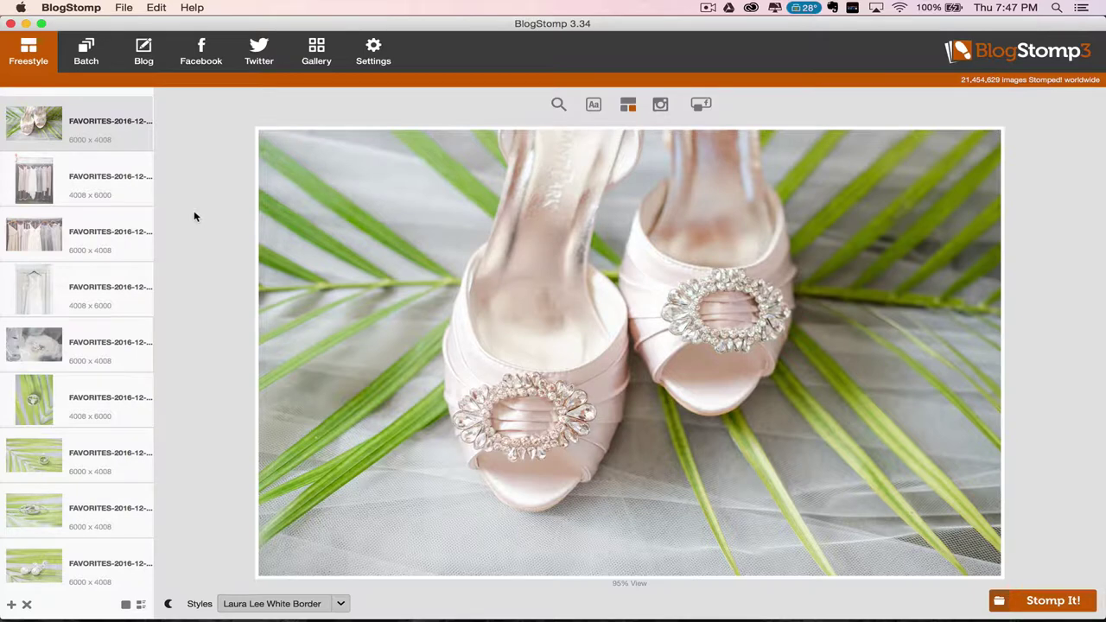
pyautogui.click(82, 284)
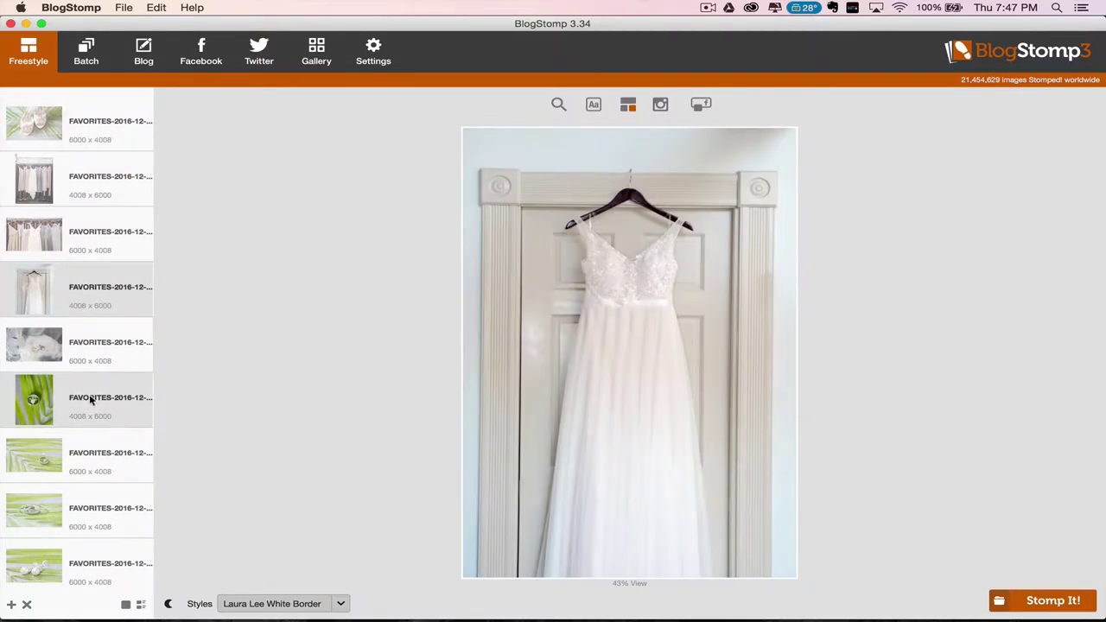
pyautogui.keyDown('super'); pyautogui.click(90, 399); pyautogui.keyUp('super')
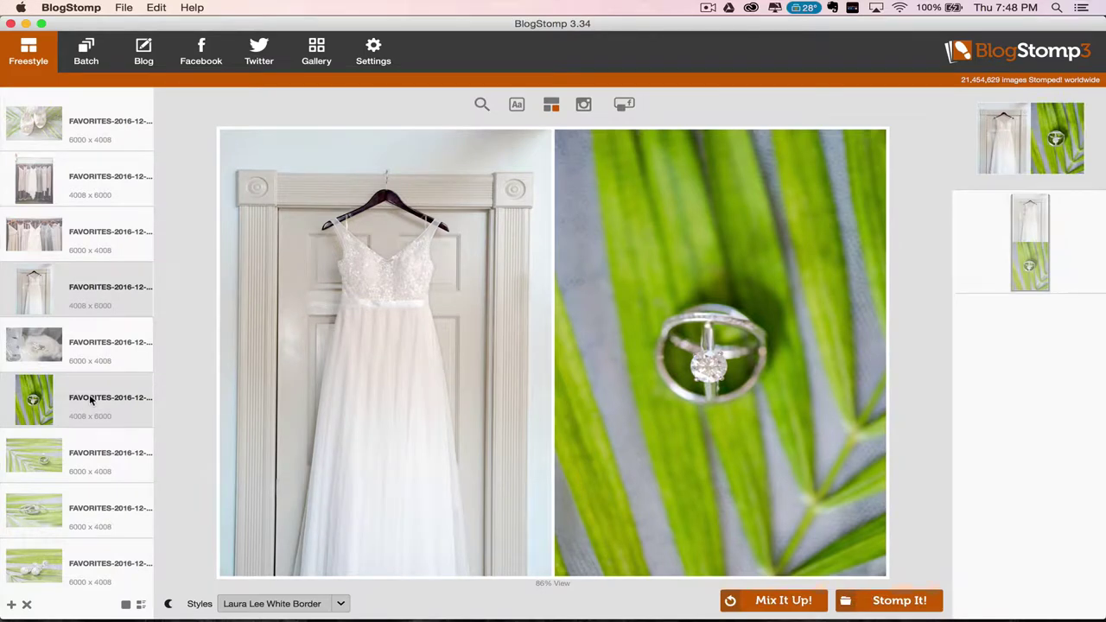
pyautogui.press('Down')
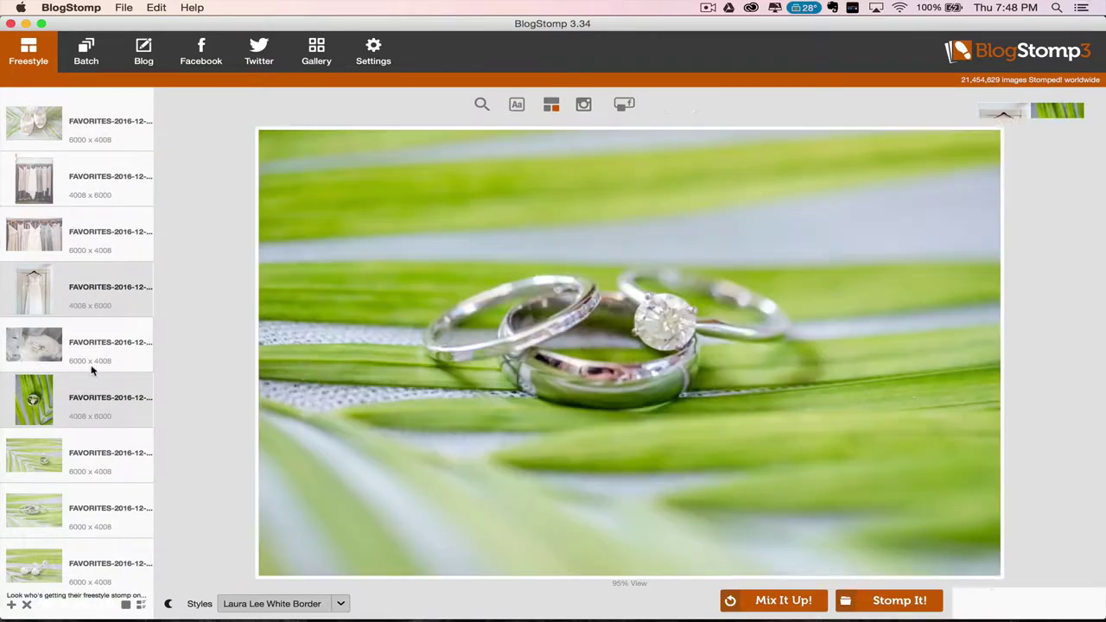
pyautogui.press('Delete')
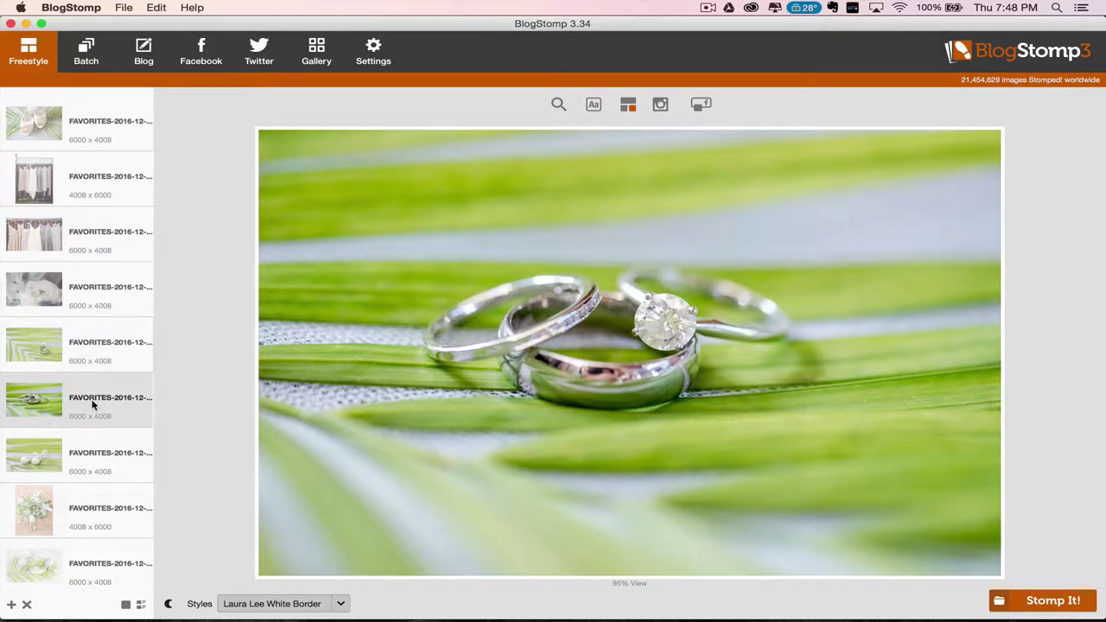
pyautogui.click(90, 289)
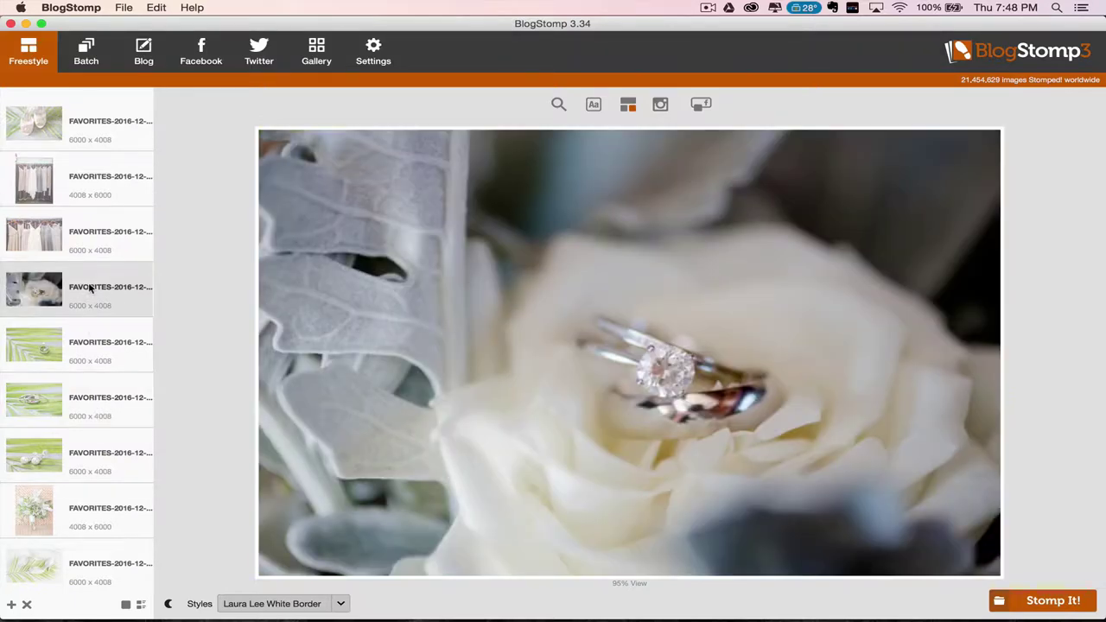
pyautogui.press('Delete')
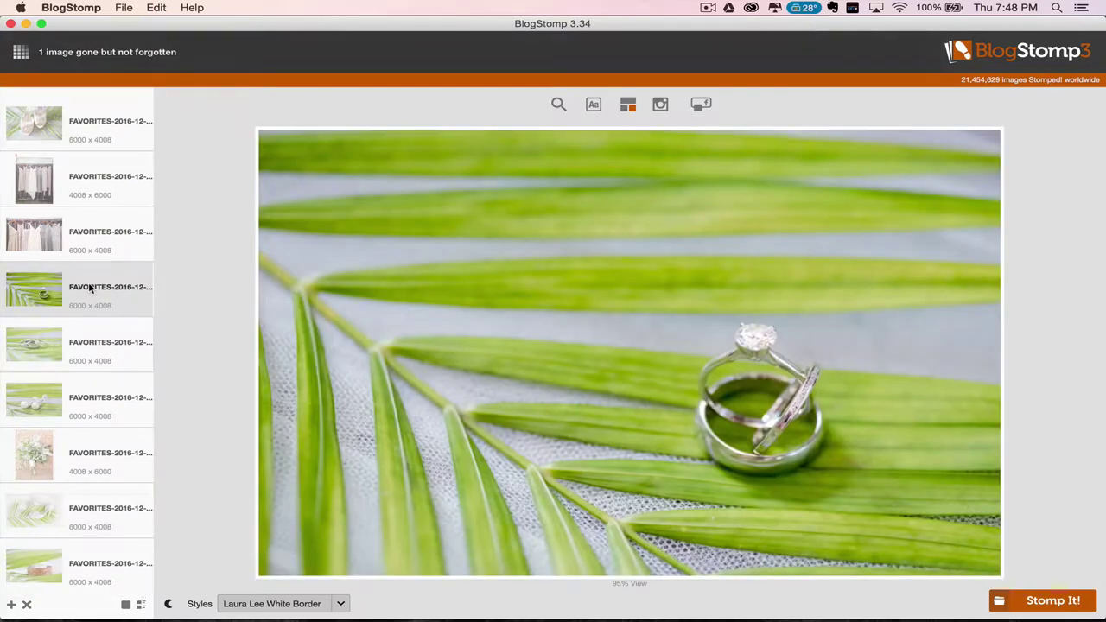
pyautogui.click(83, 131)
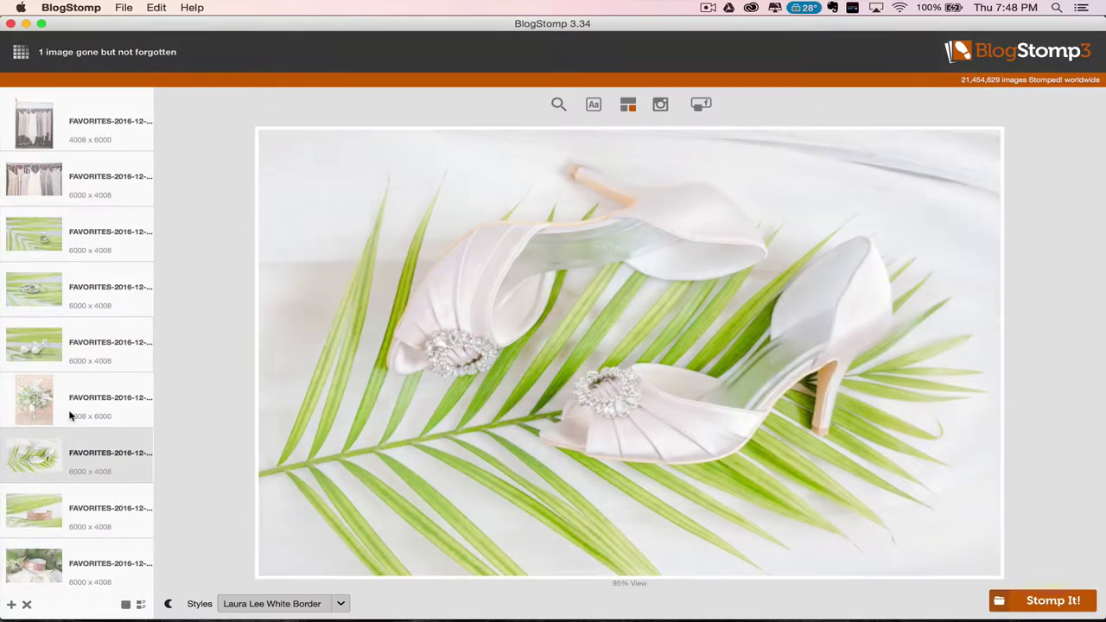
# Pair the bouquet with the bridesmaid dresses photo and try shuffled, stacked, then side-by-side layouts
pyautogui.click(73, 396)
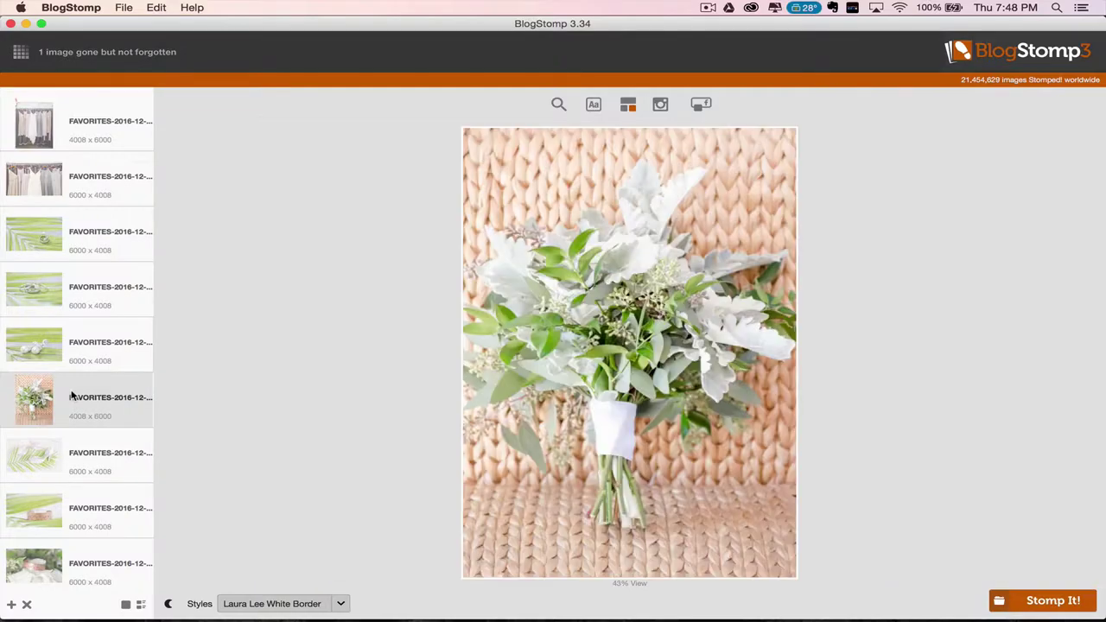
pyautogui.keyDown('super'); pyautogui.click(85, 122); pyautogui.keyUp('super')
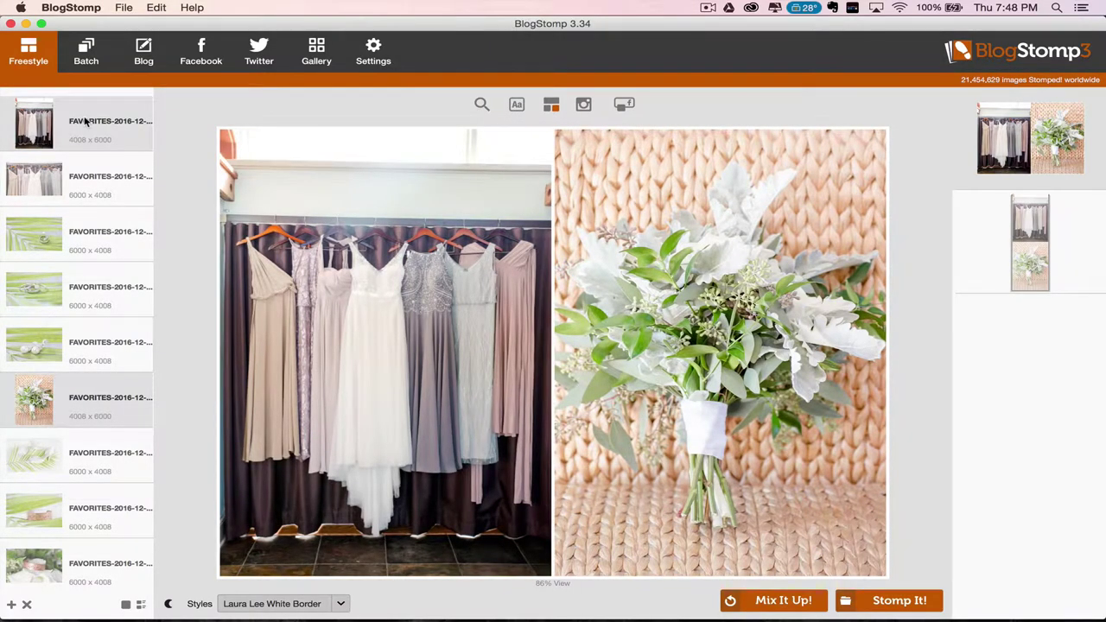
pyautogui.click(765, 603)
pyautogui.click(773, 608)
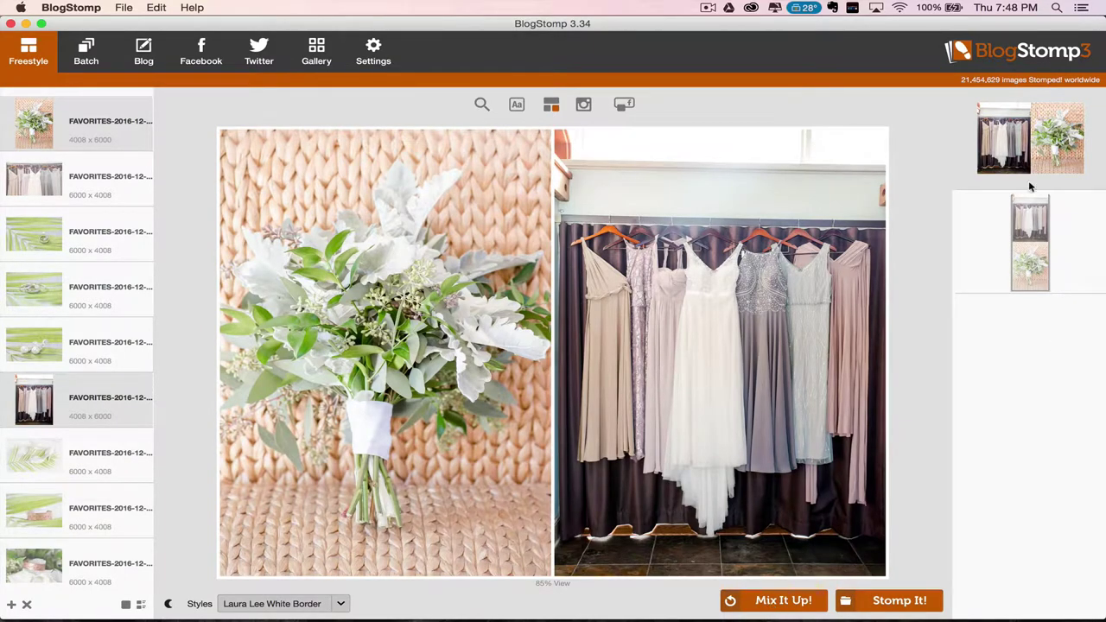
pyautogui.click(1060, 247)
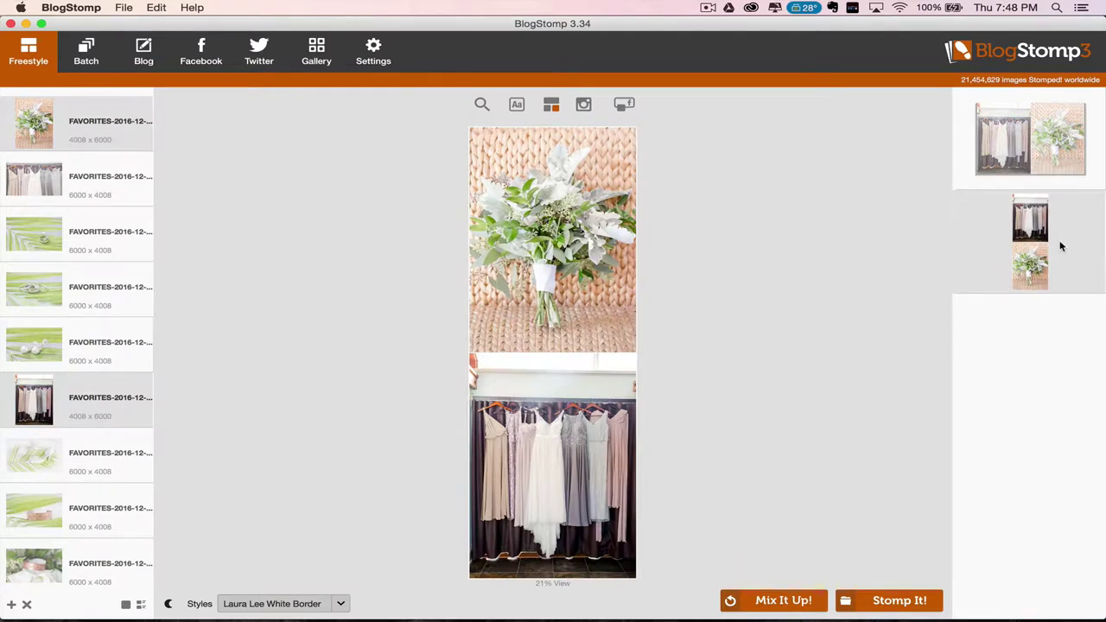
pyautogui.click(967, 156)
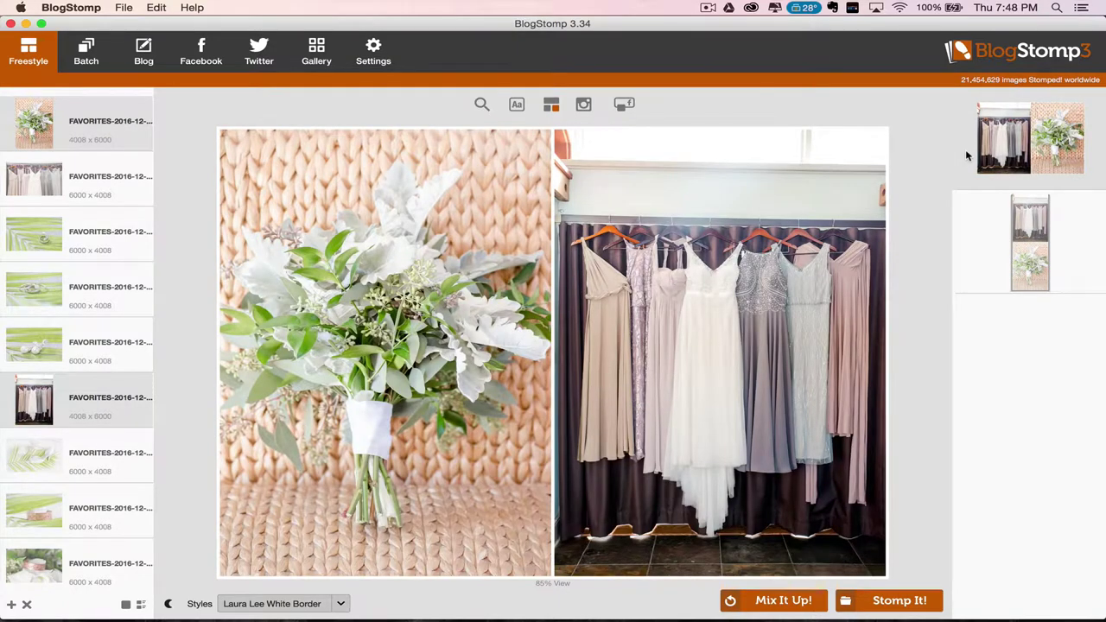
# Drag the bouquet to the right and back to the left, then stomp the pair
pyautogui.moveTo(453, 272)
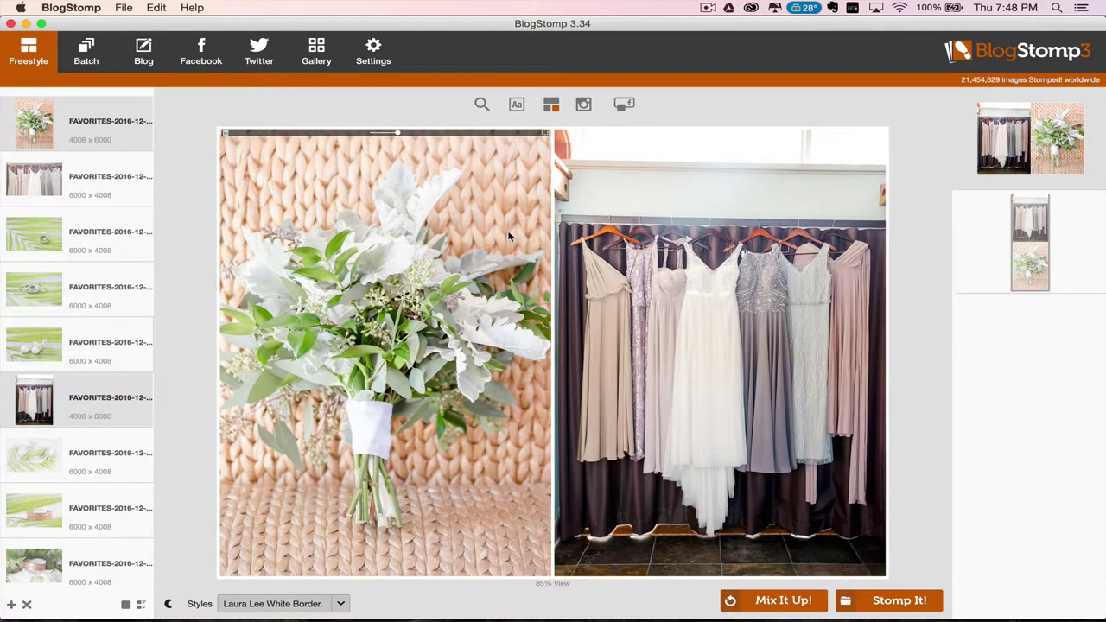
pyautogui.moveTo(509, 237); pyautogui.dragTo(722, 251)
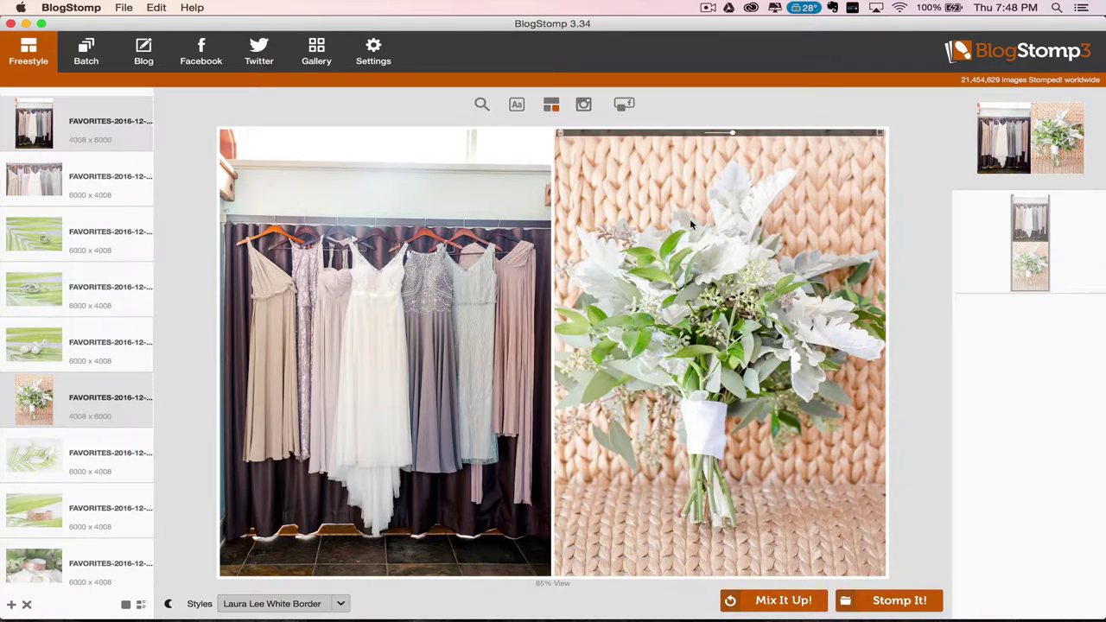
pyautogui.moveTo(688, 221); pyautogui.dragTo(384, 298)
pyautogui.click(885, 587)
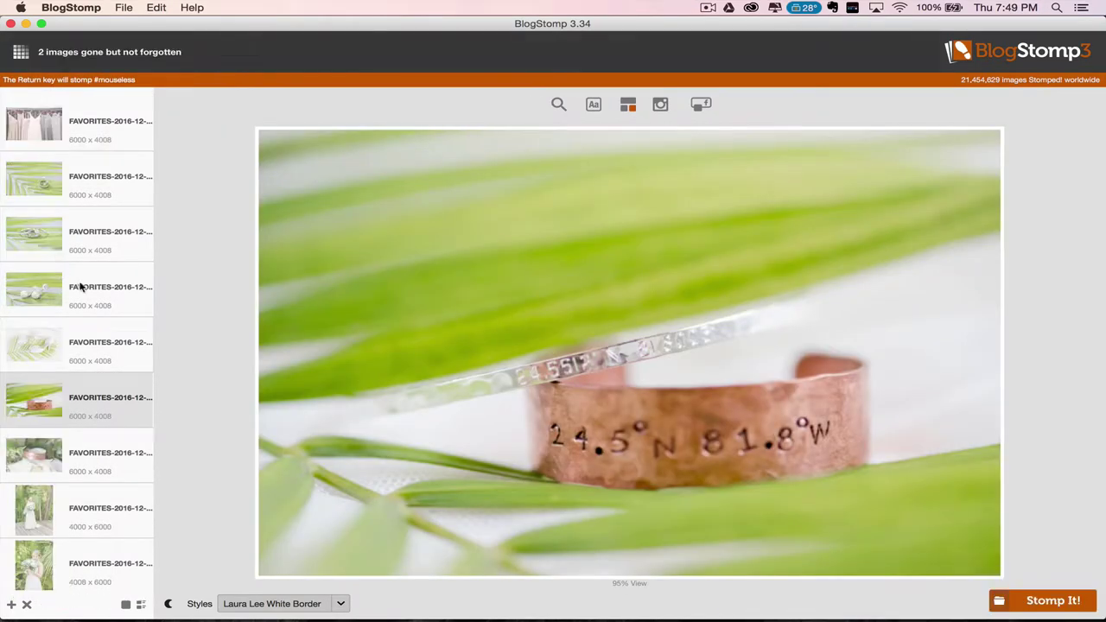
# Stomp the pearl earrings, bracelet, and bracelet-on-flowers photos singly, then two bride photos together
pyautogui.click(80, 287)
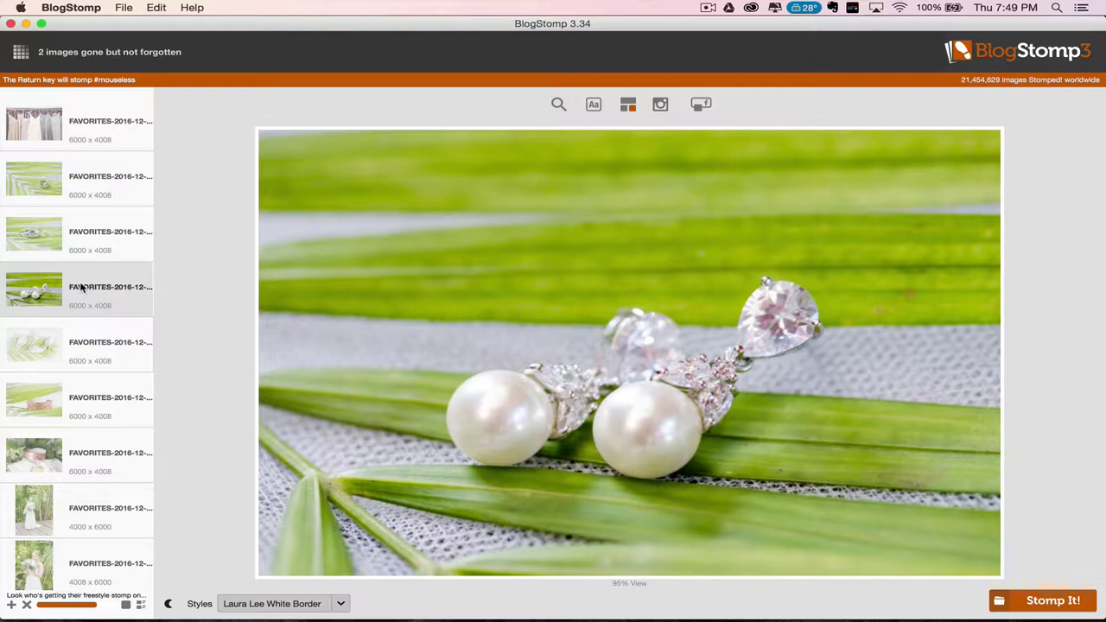
pyautogui.press('Return')
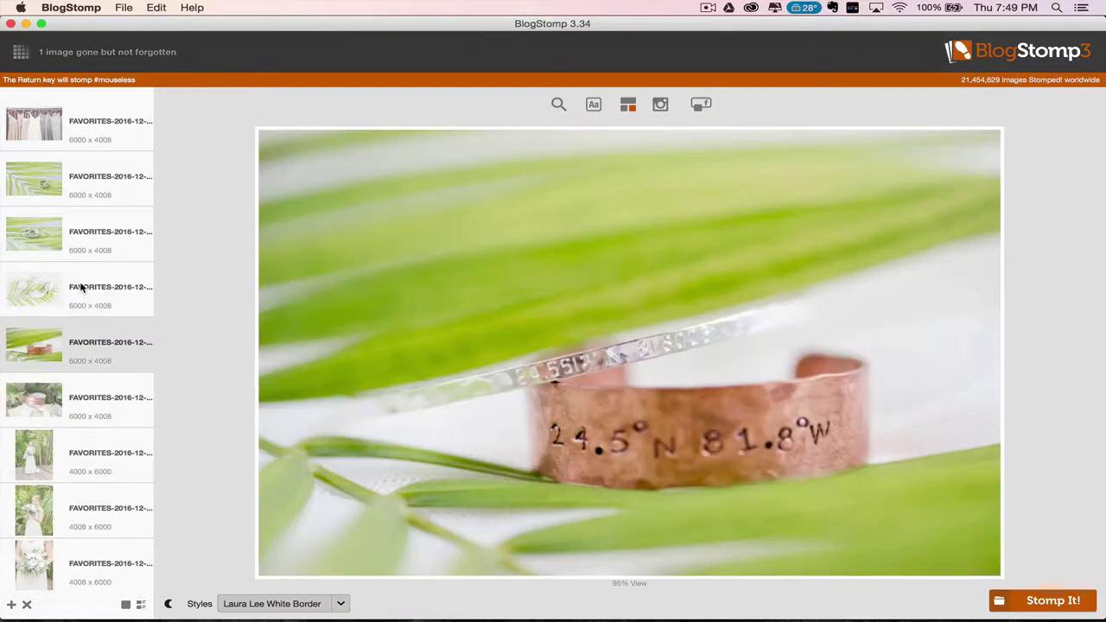
pyautogui.press('Return')
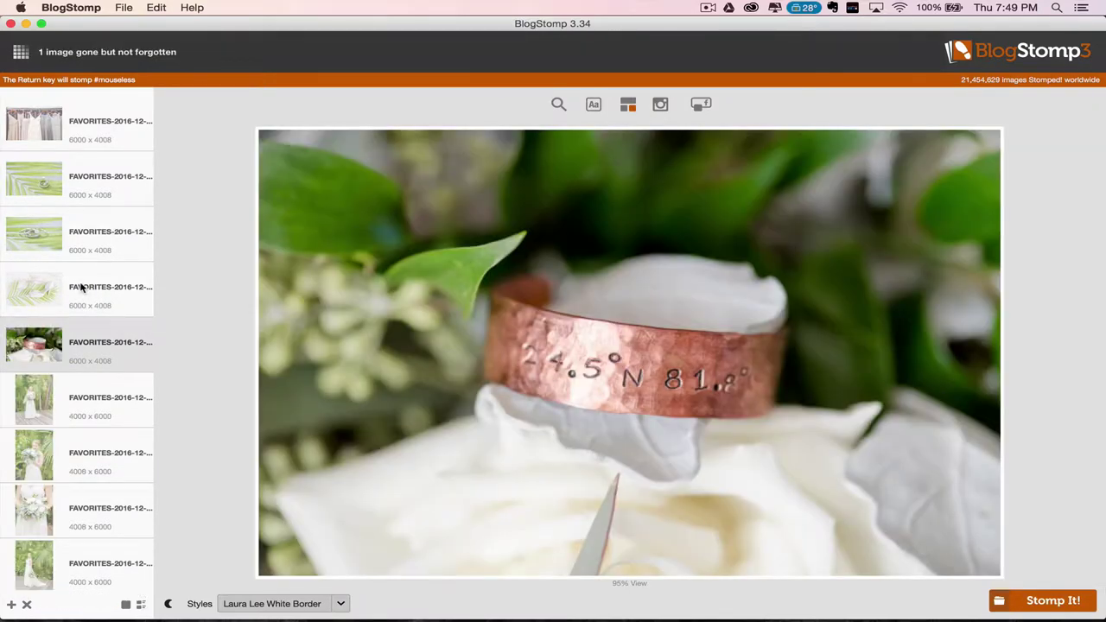
pyautogui.press('Return')
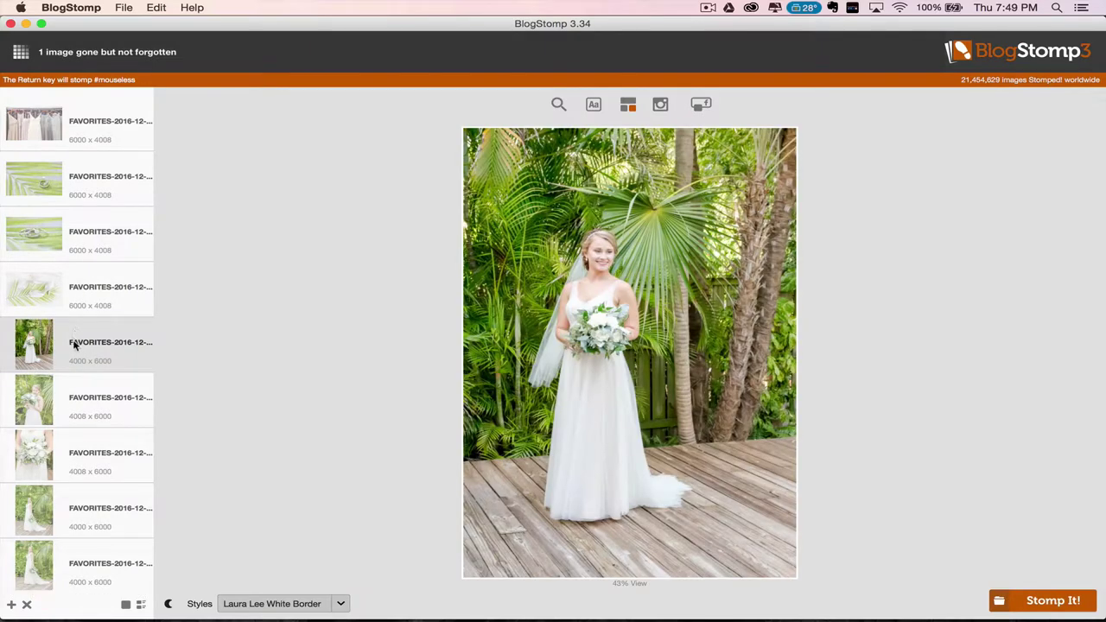
pyautogui.keyDown('super'); pyautogui.click(78, 447); pyautogui.keyUp('super')
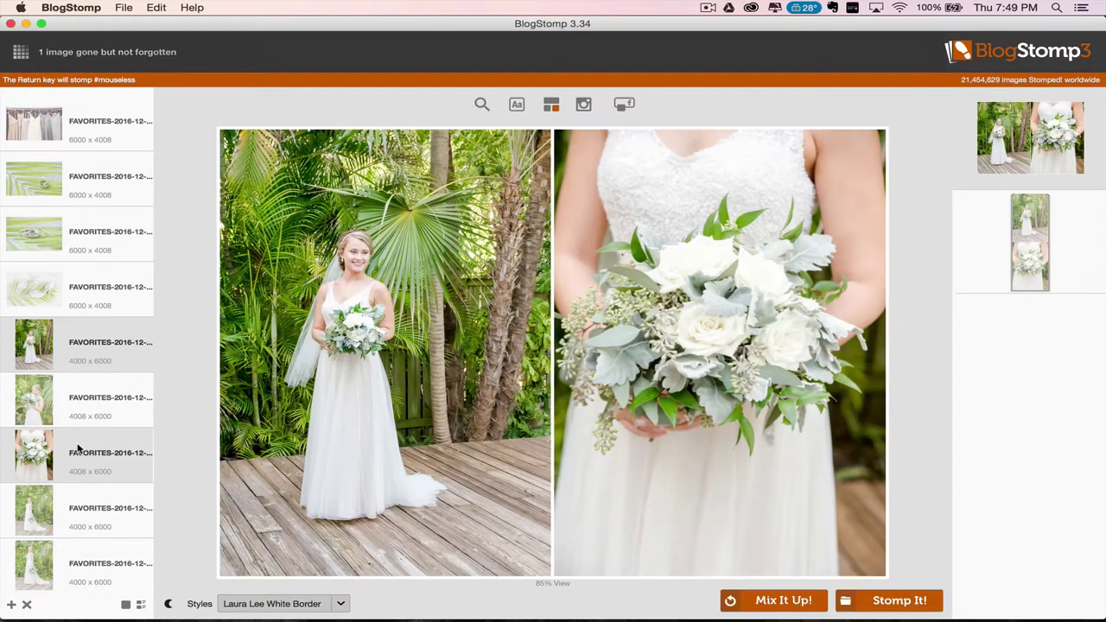
pyautogui.press('Return')
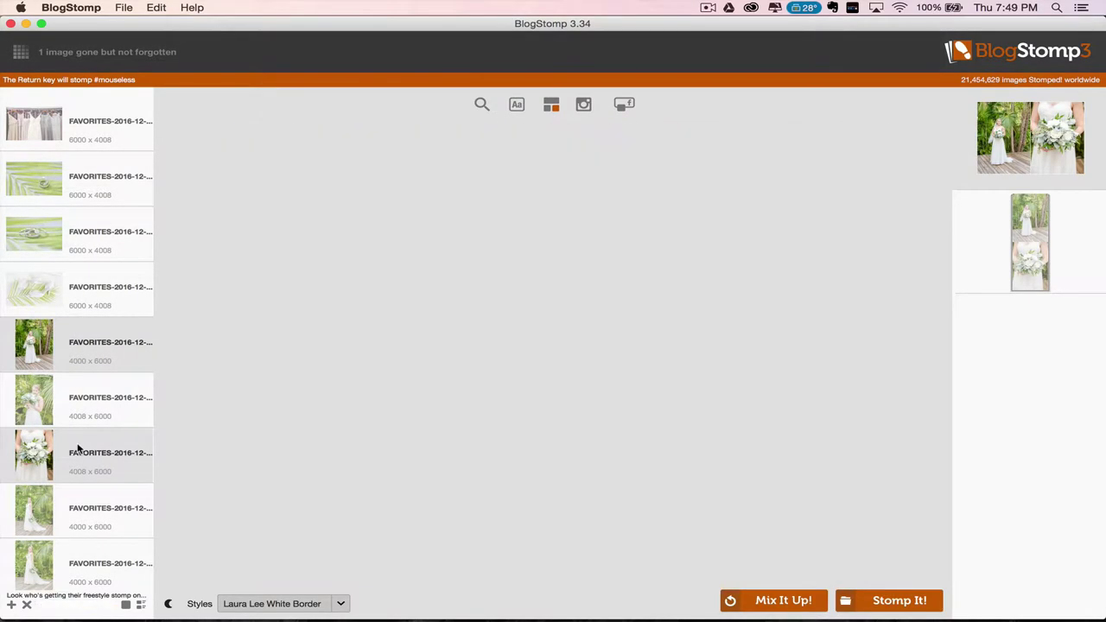
pyautogui.click(87, 296)
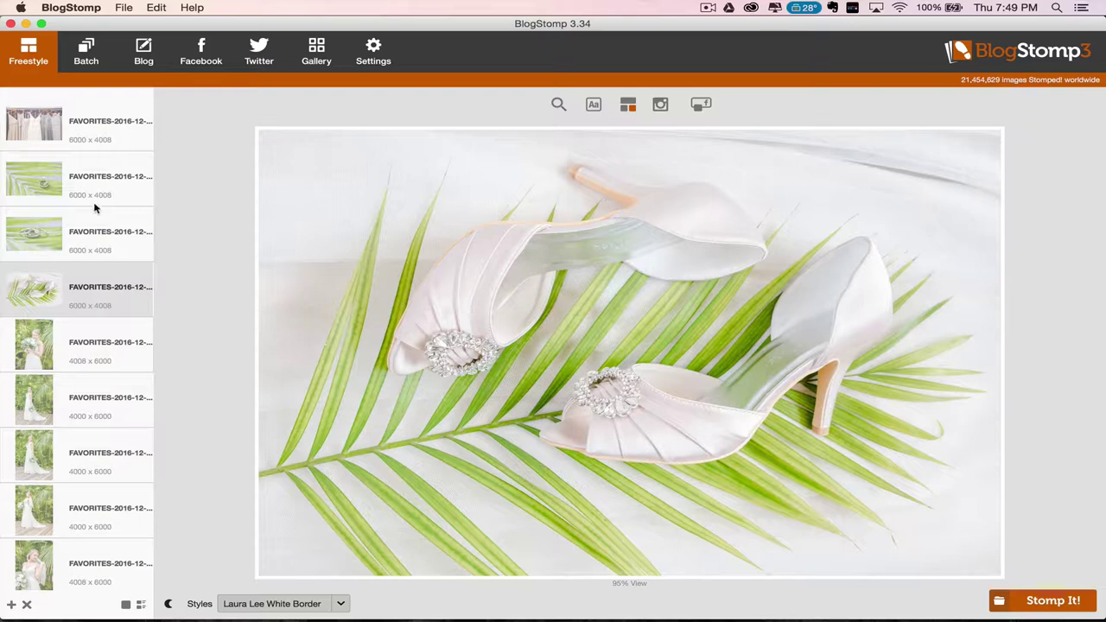
# Stomp the shoes photo alone, then try two- and three-photo couple layouts
pyautogui.press('BackSpace')
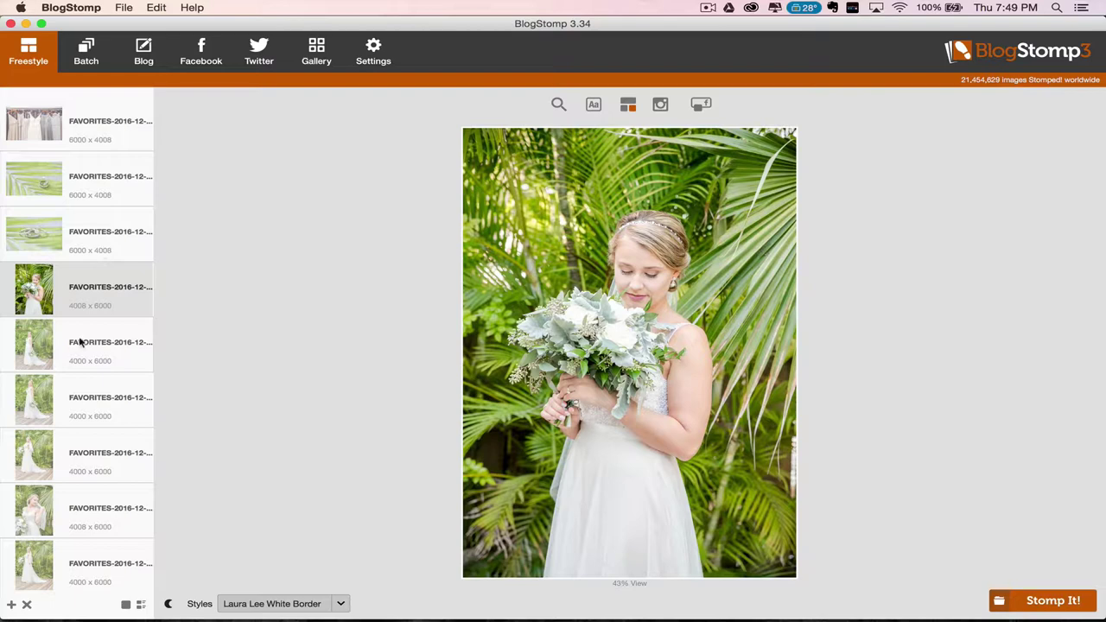
pyautogui.scroll(-5, 94, 459)
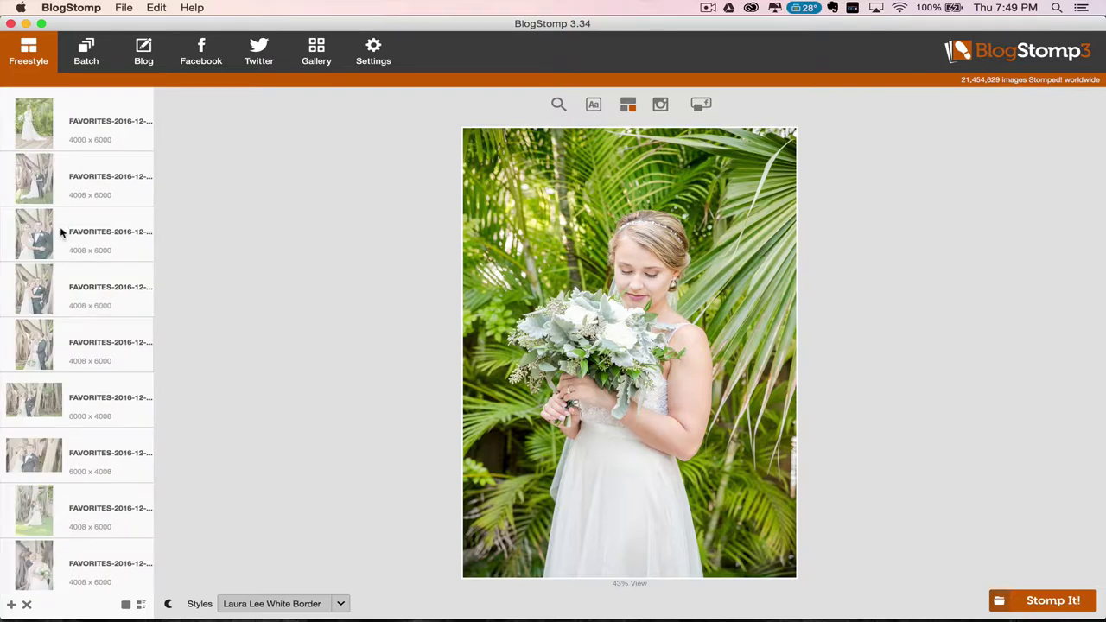
pyautogui.click(83, 182)
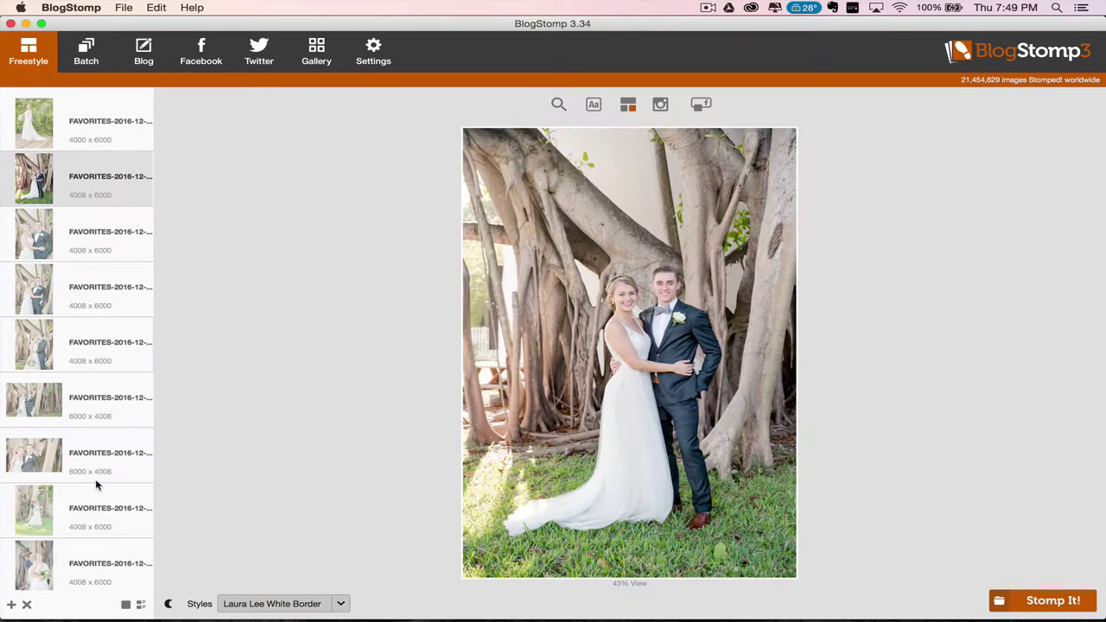
pyautogui.keyDown('super'); pyautogui.click(87, 566); pyautogui.keyUp('super')
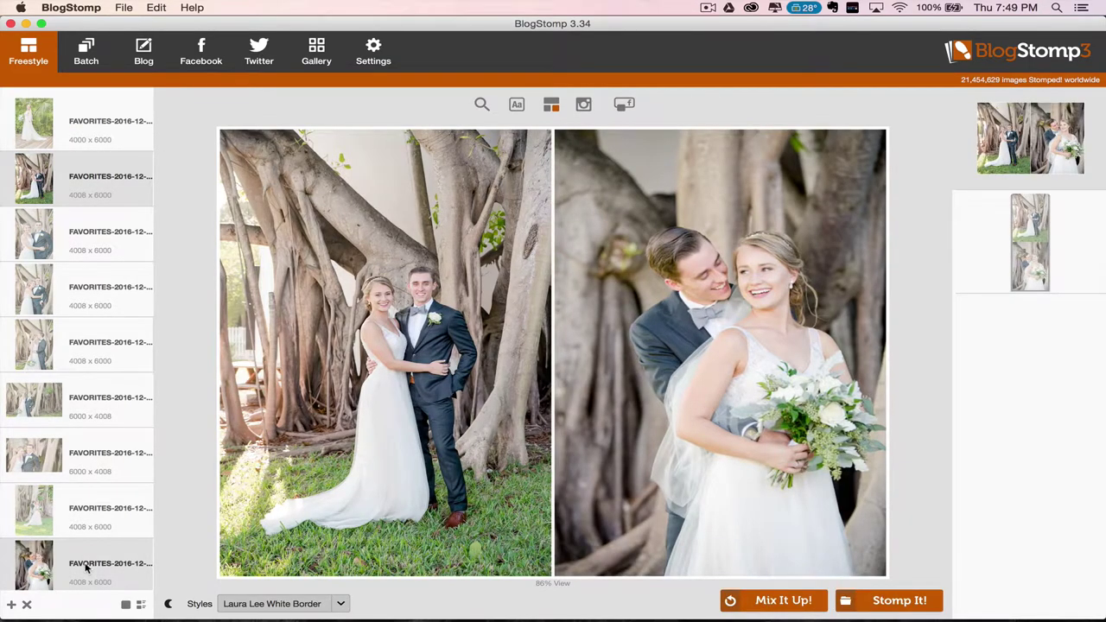
pyautogui.scroll(-5, 86, 519)
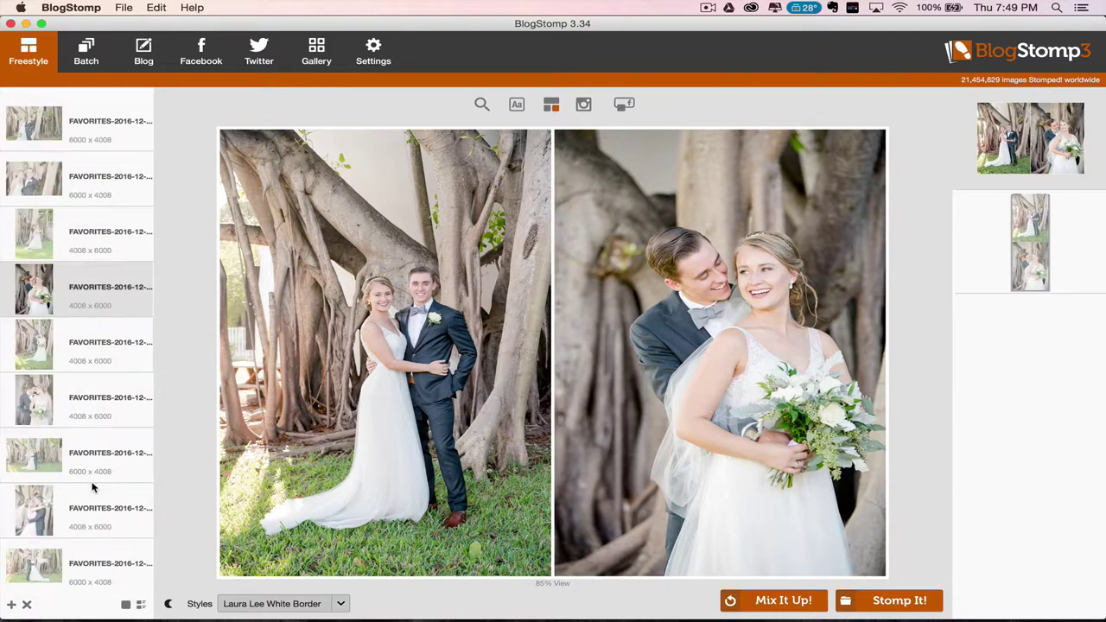
pyautogui.keyDown('super'); pyautogui.click(78, 399); pyautogui.keyUp('super')
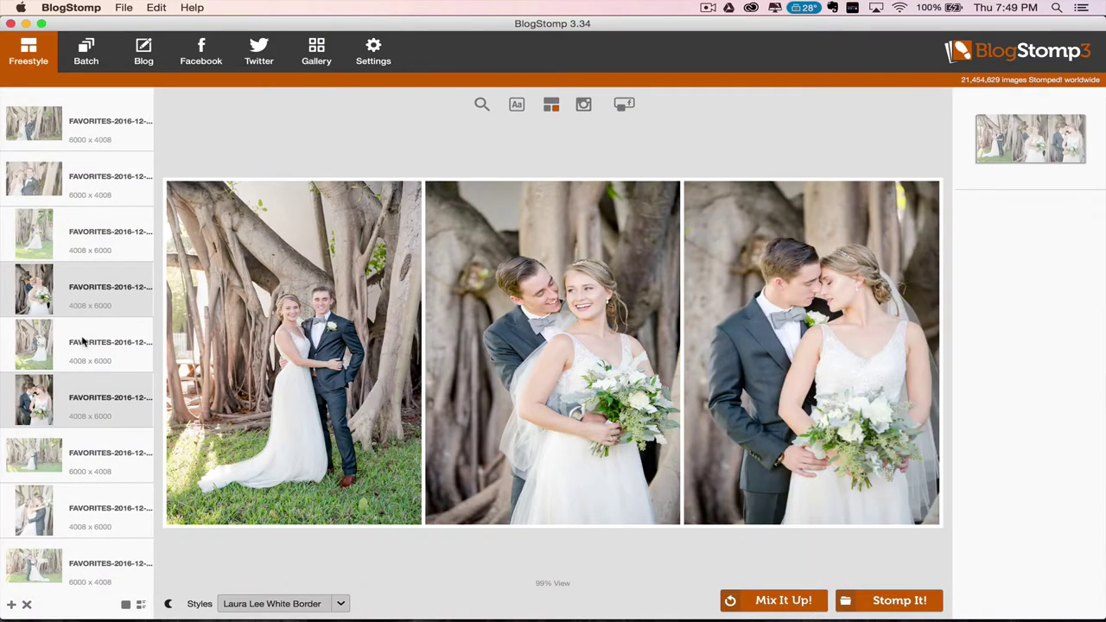
pyautogui.keyDown('super'); pyautogui.click(82, 286); pyautogui.keyUp('super')
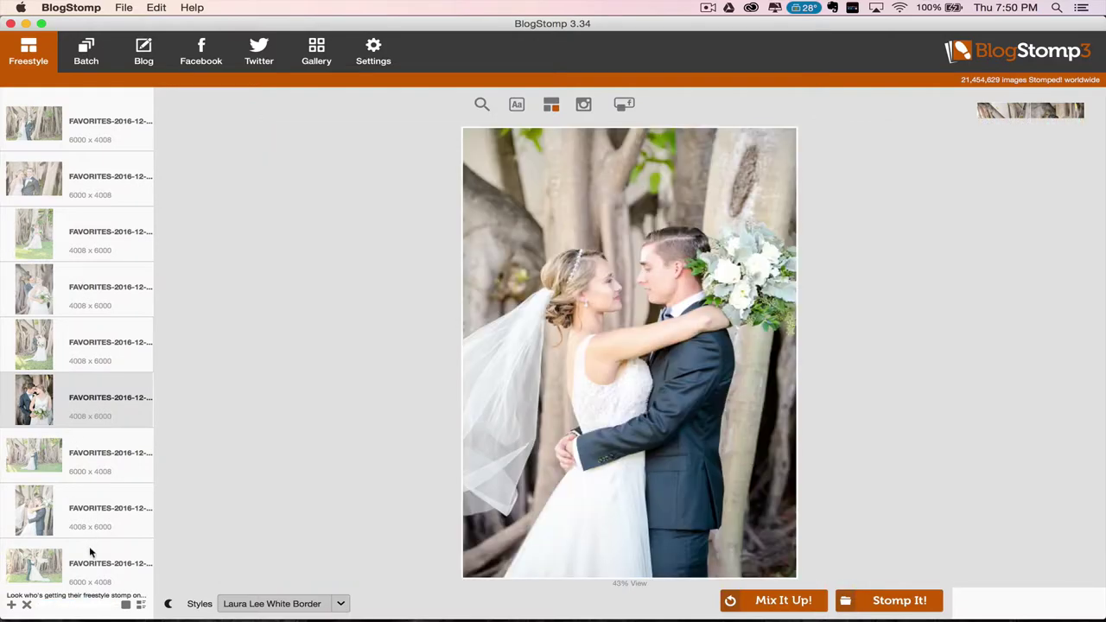
# Stomp the wide embracing-couple photo alone, then the couple portrait paired with the lighthouse photo
pyautogui.click(79, 460)
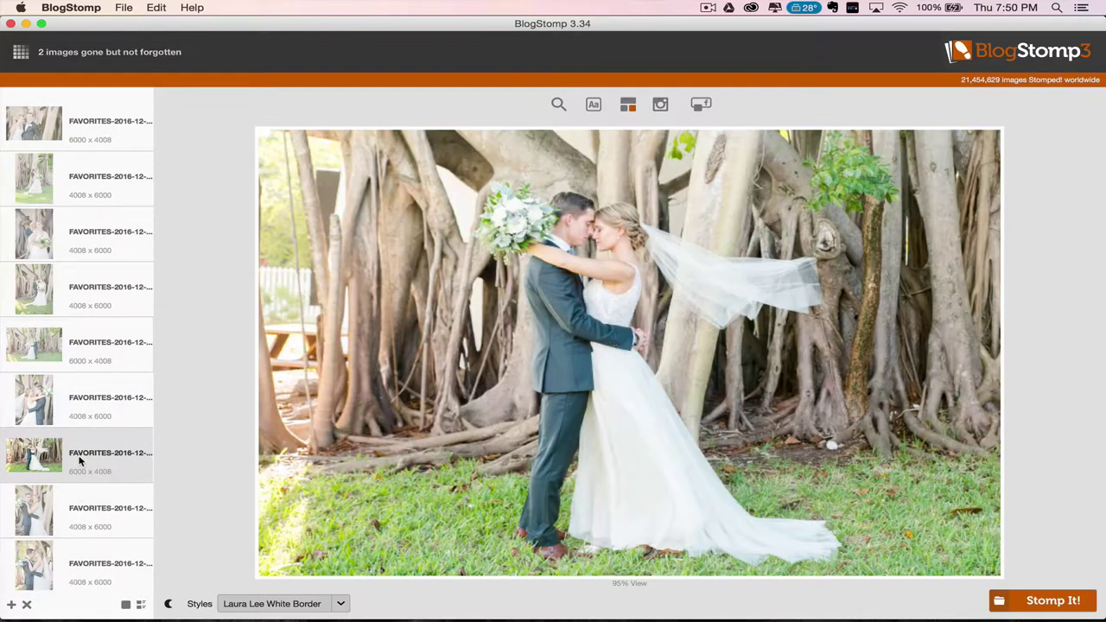
pyautogui.press('Return')
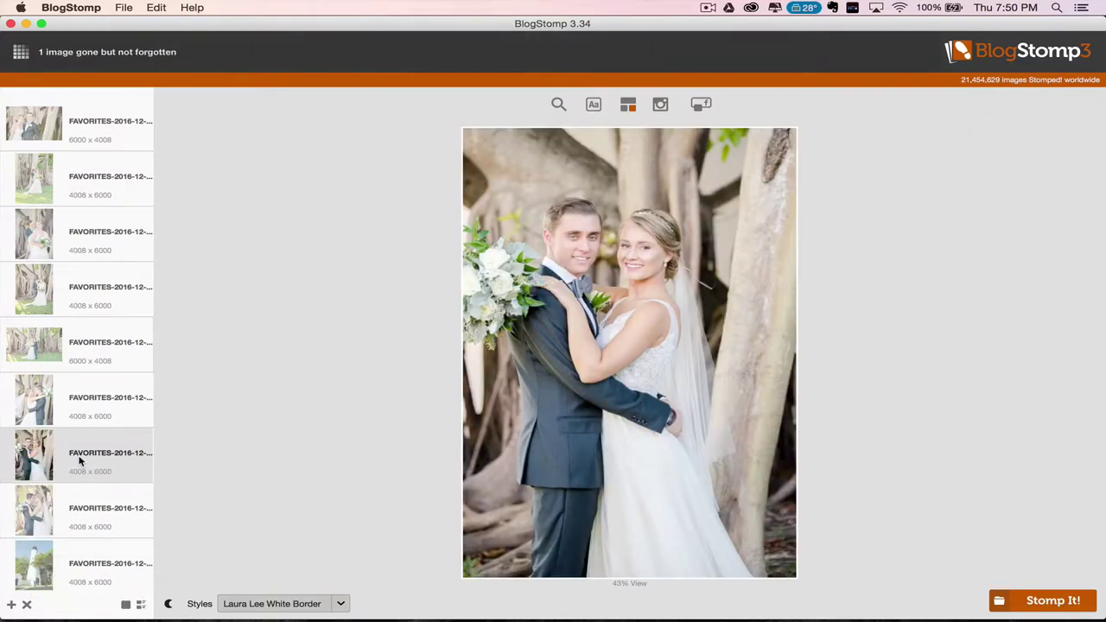
pyautogui.keyDown('super'); pyautogui.click(94, 563); pyautogui.keyUp('super')
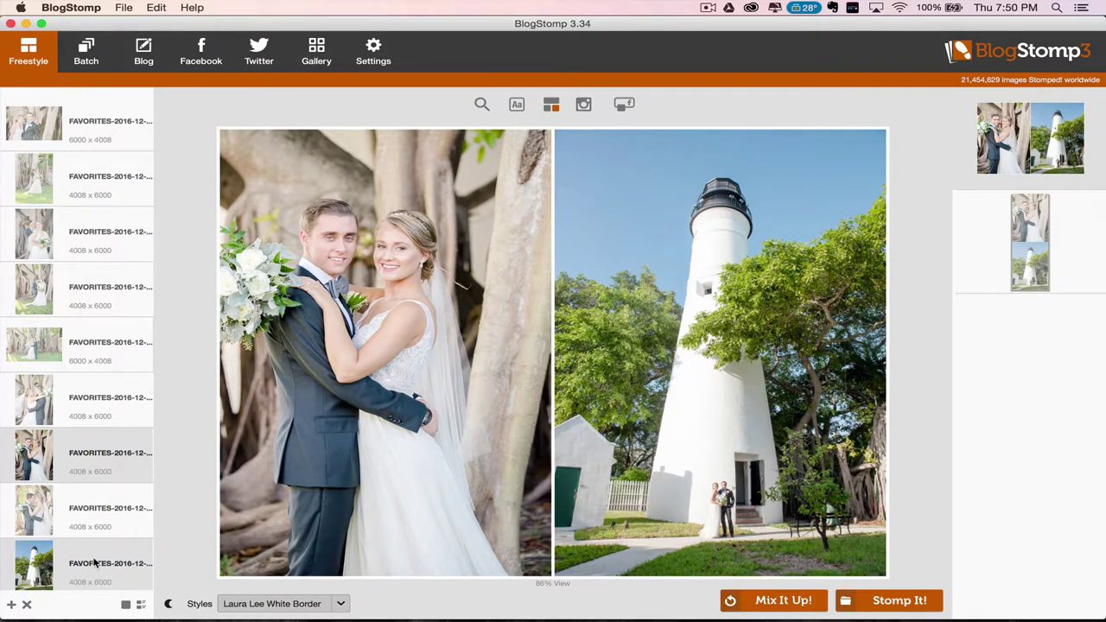
pyautogui.press('Return')
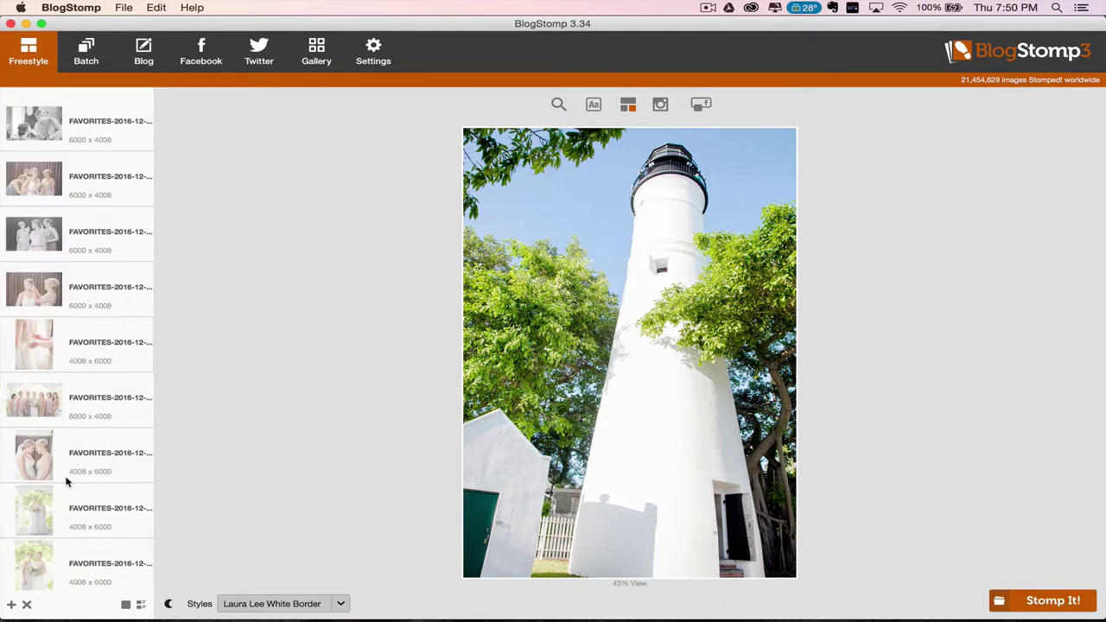
# Clear the wide bridesmaids photo, then try pairings ending with the lavender-dress close-up and group photo
pyautogui.scroll(-5, 67, 482)
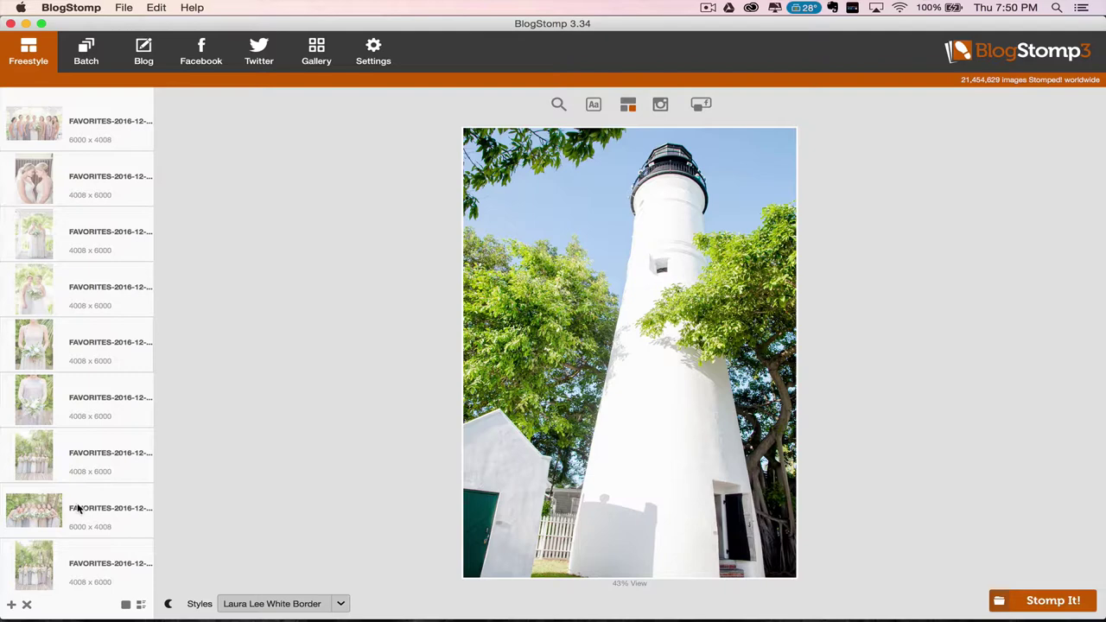
pyautogui.click(77, 509)
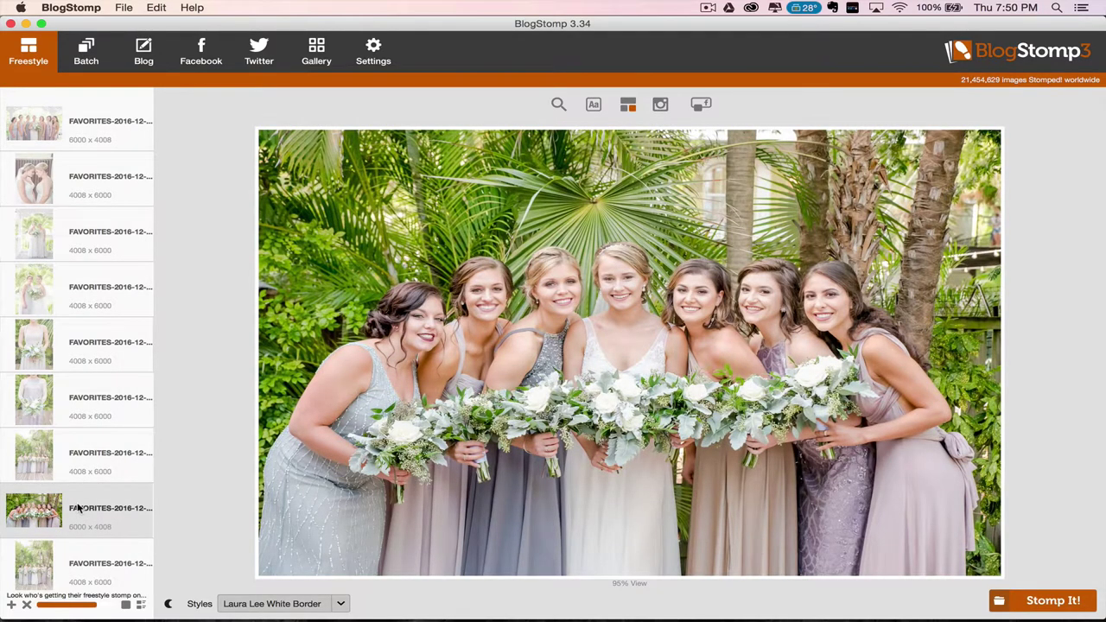
pyautogui.press('BackSpace')
pyautogui.click(76, 455)
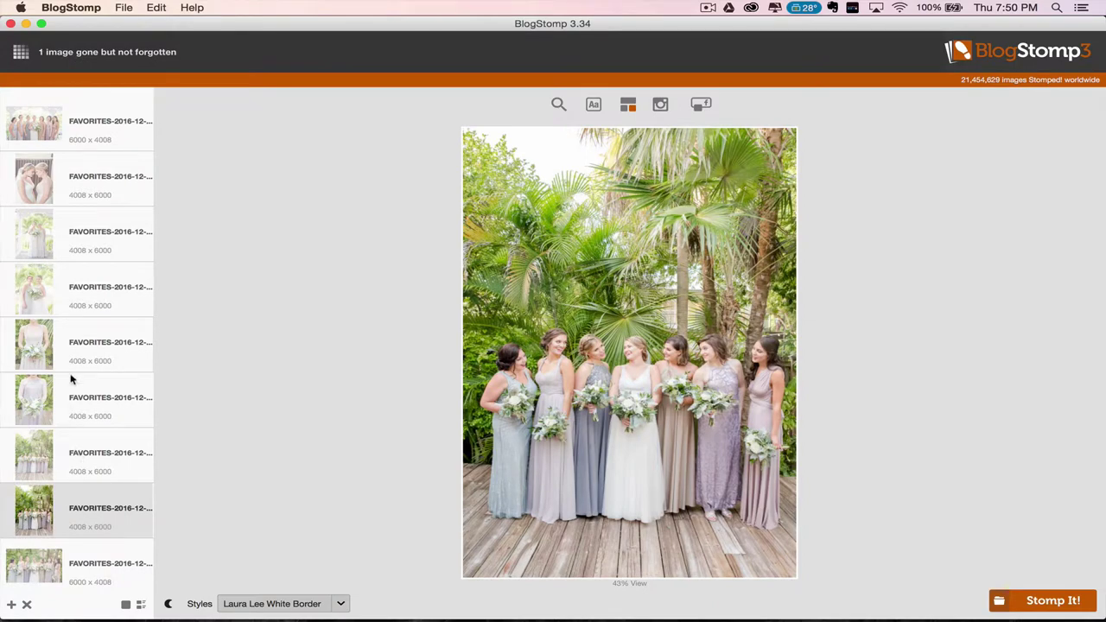
pyautogui.keyDown('super'); pyautogui.click(78, 344); pyautogui.keyUp('super')
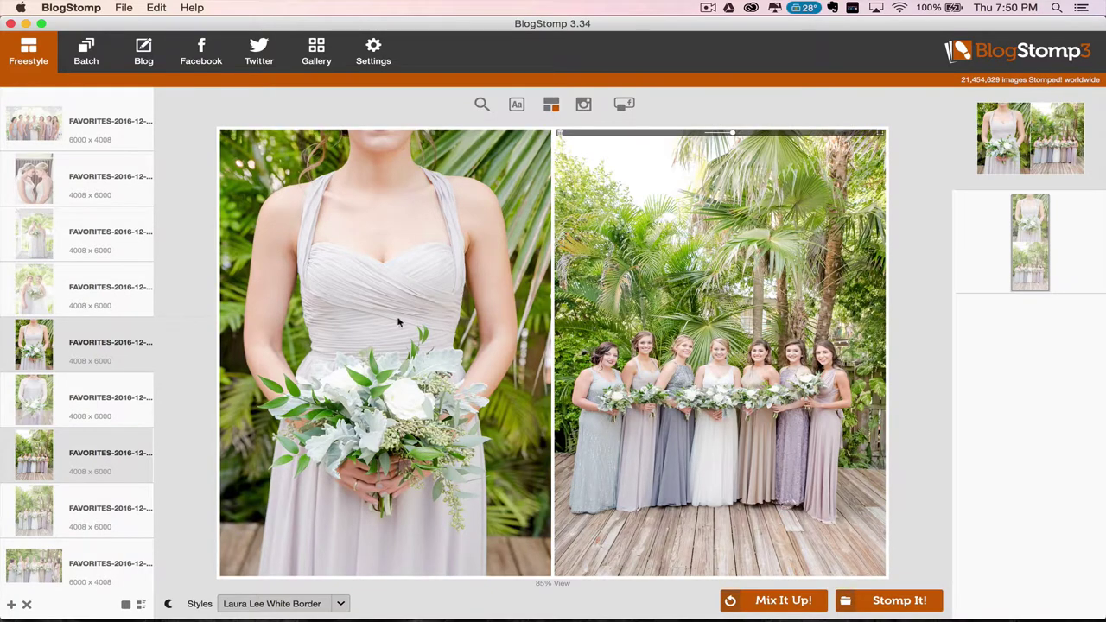
pyautogui.click(72, 501)
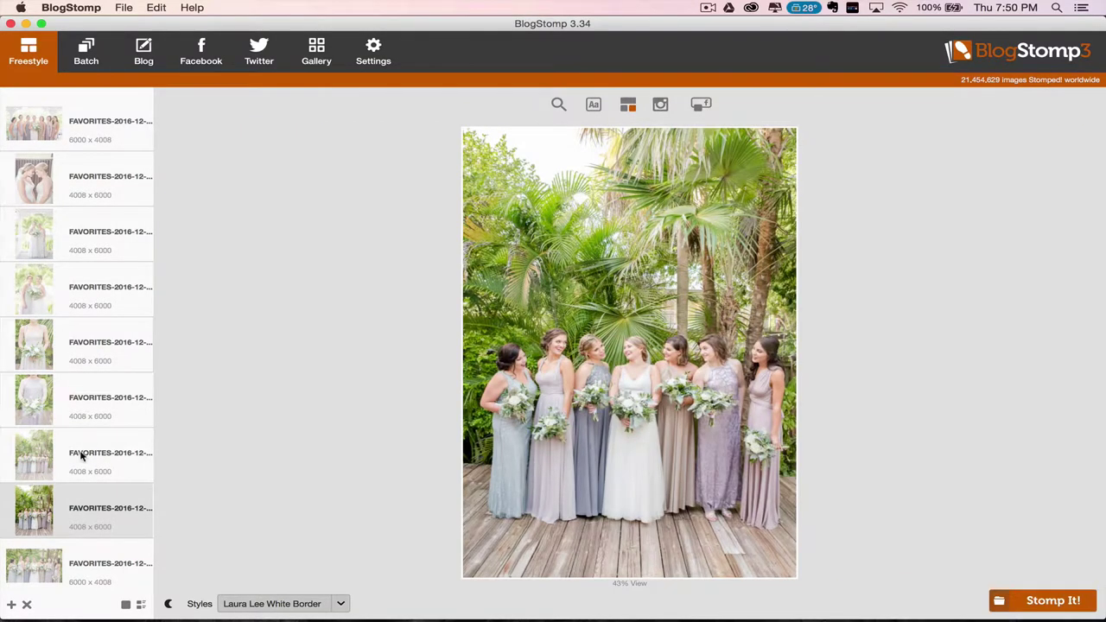
pyautogui.keyDown('super'); pyautogui.click(81, 457); pyautogui.keyUp('super')
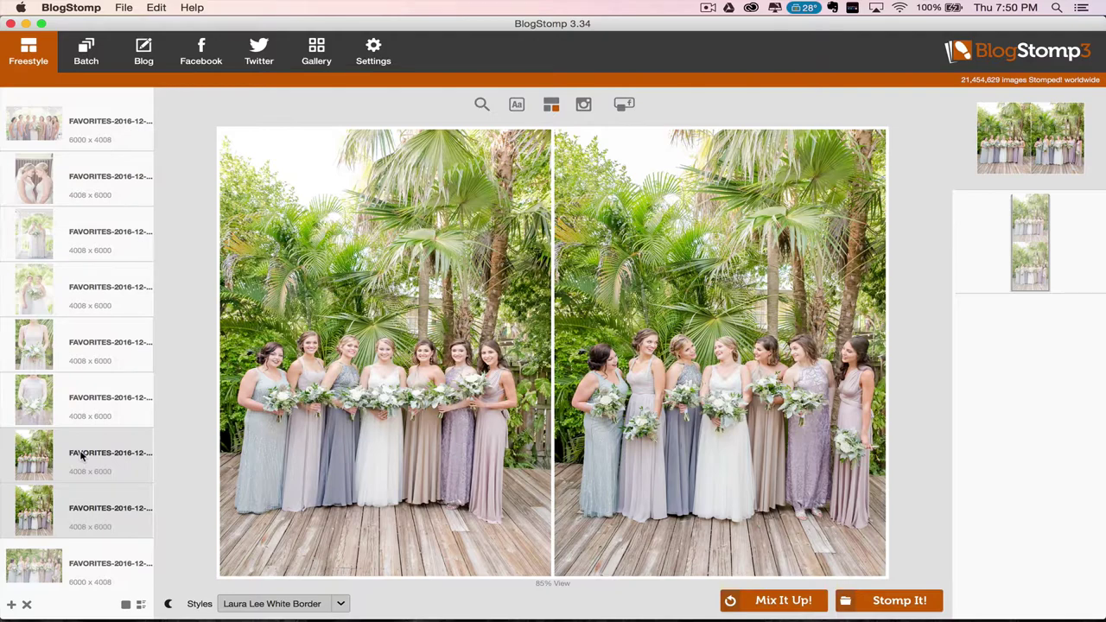
pyautogui.click(81, 457)
pyautogui.keyDown('super'); pyautogui.click(81, 397); pyautogui.keyUp('super')
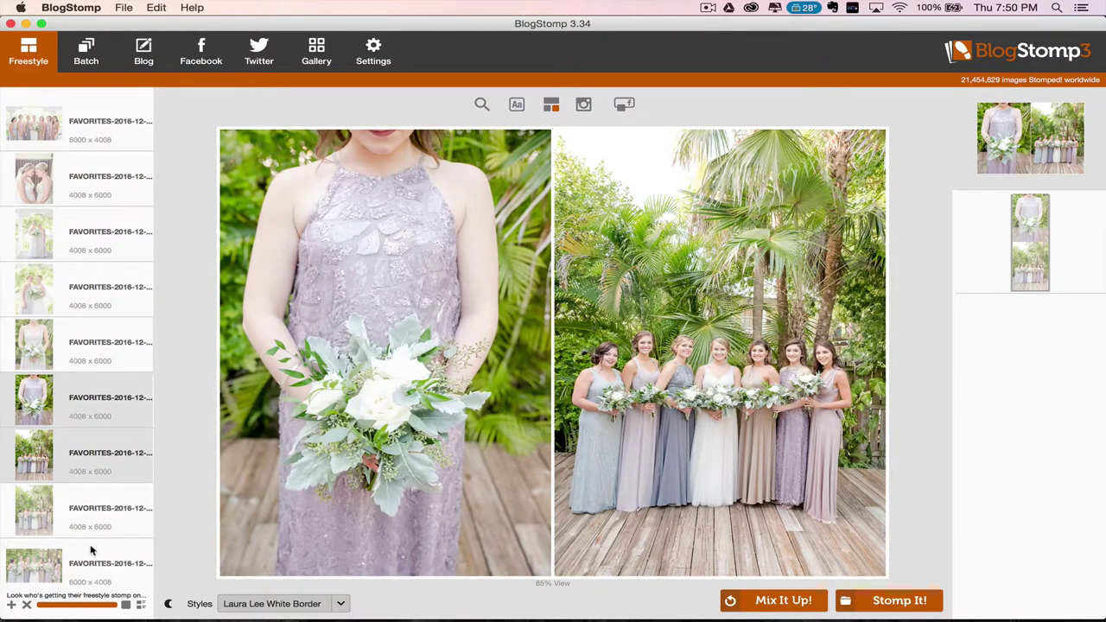
# Remove the lavender-dress and group pair, the kneeling group photo, and the bouquet close-up with mother-and-bride
pyautogui.press('BackSpace')
pyautogui.click(89, 508)
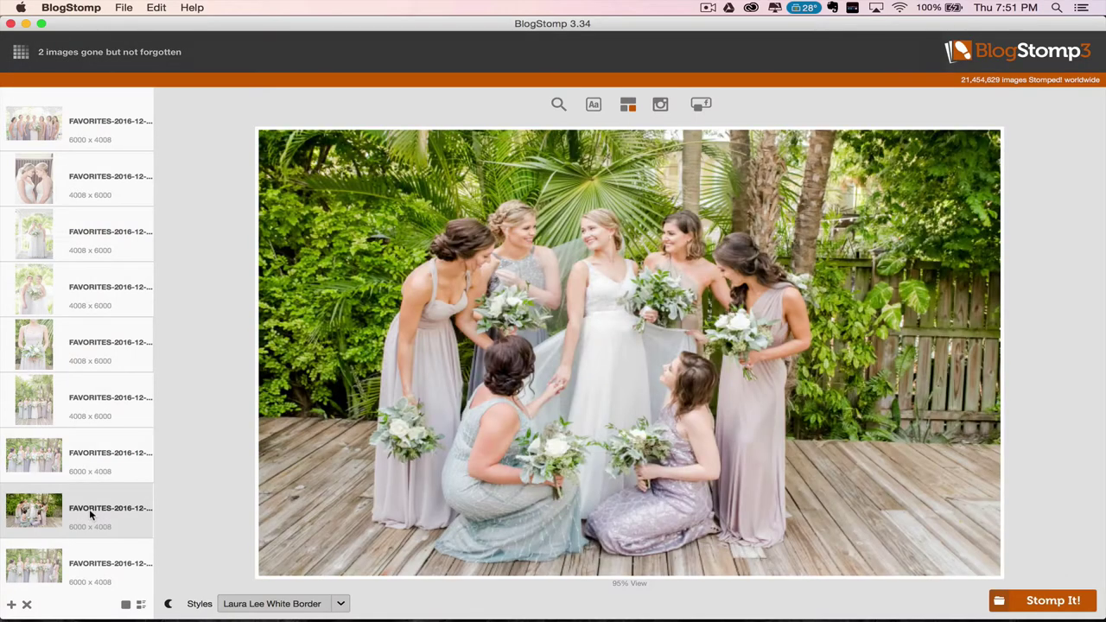
pyautogui.press('BackSpace')
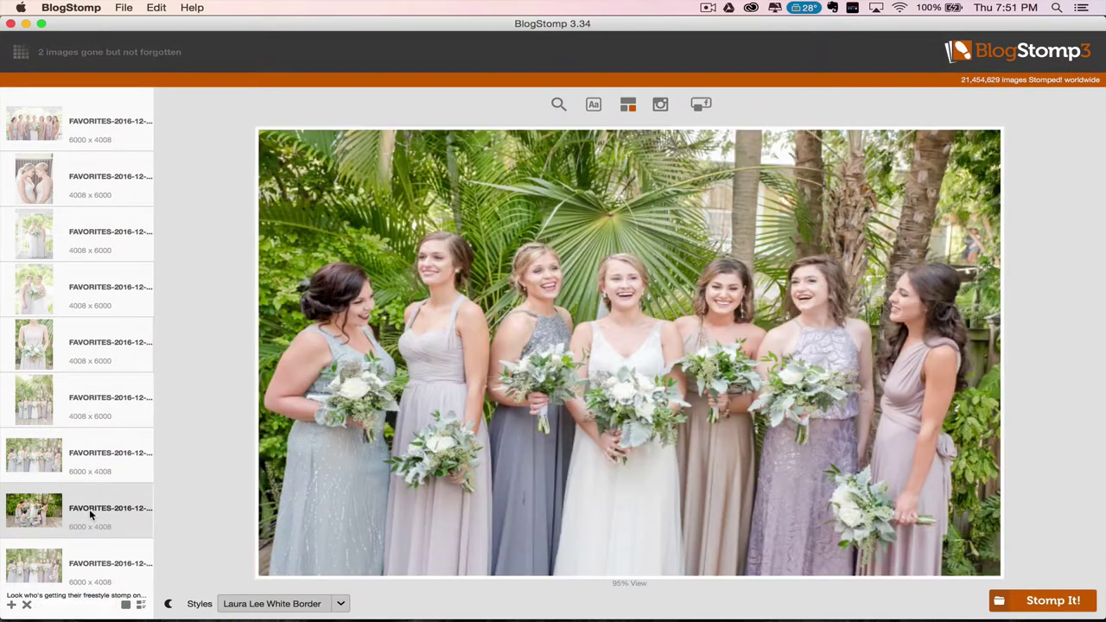
pyautogui.click(83, 342)
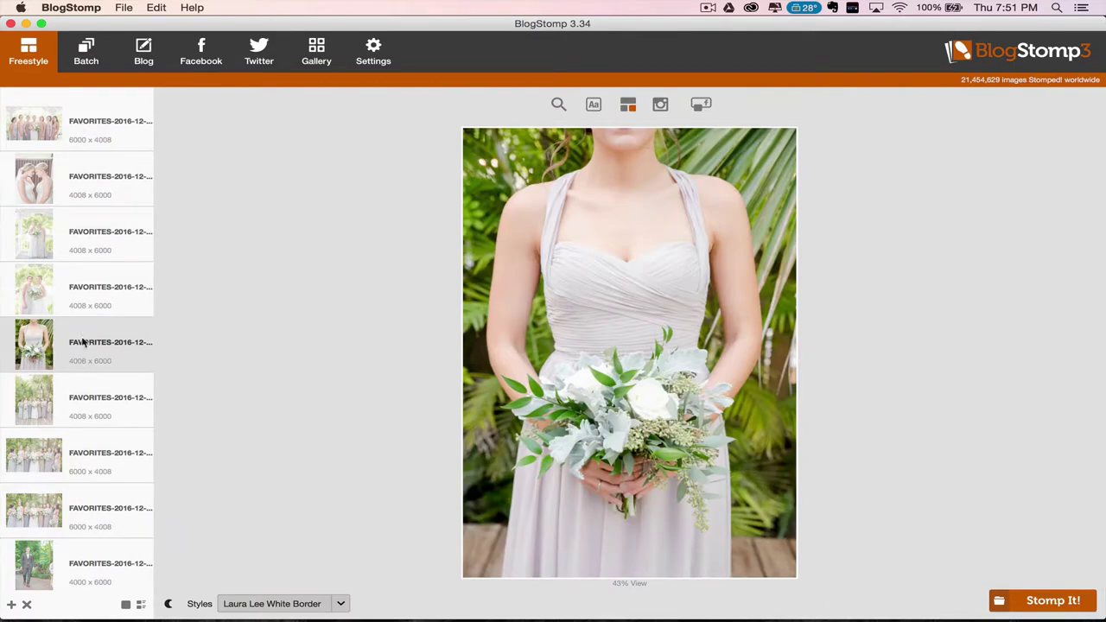
pyautogui.keyDown('super'); pyautogui.click(86, 290); pyautogui.keyUp('super')
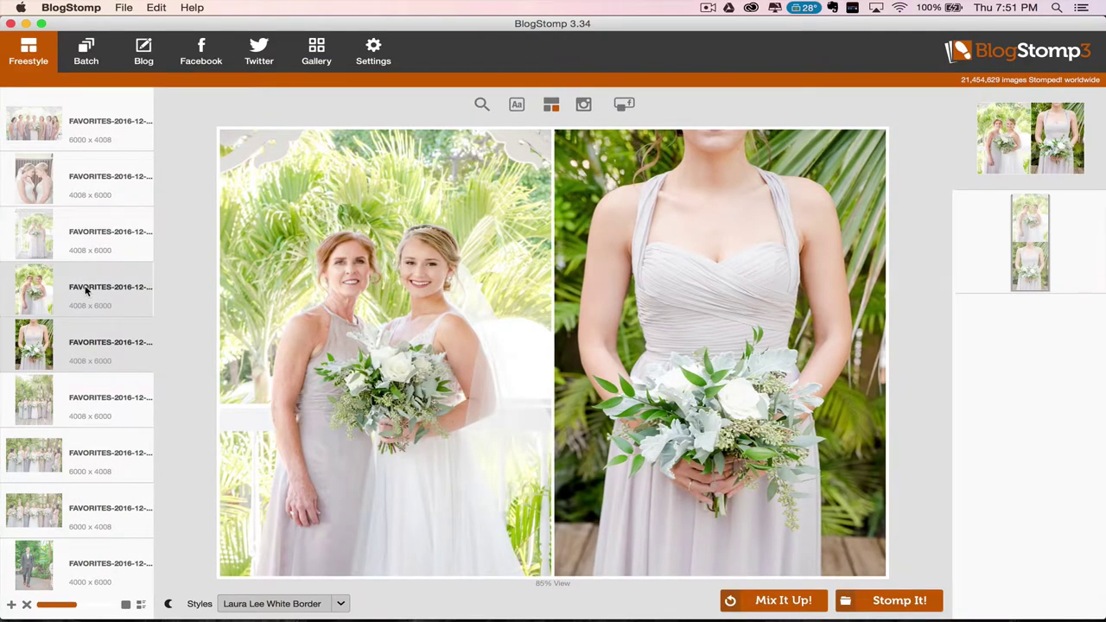
pyautogui.press('BackSpace')
pyautogui.scroll(-5, 104, 467)
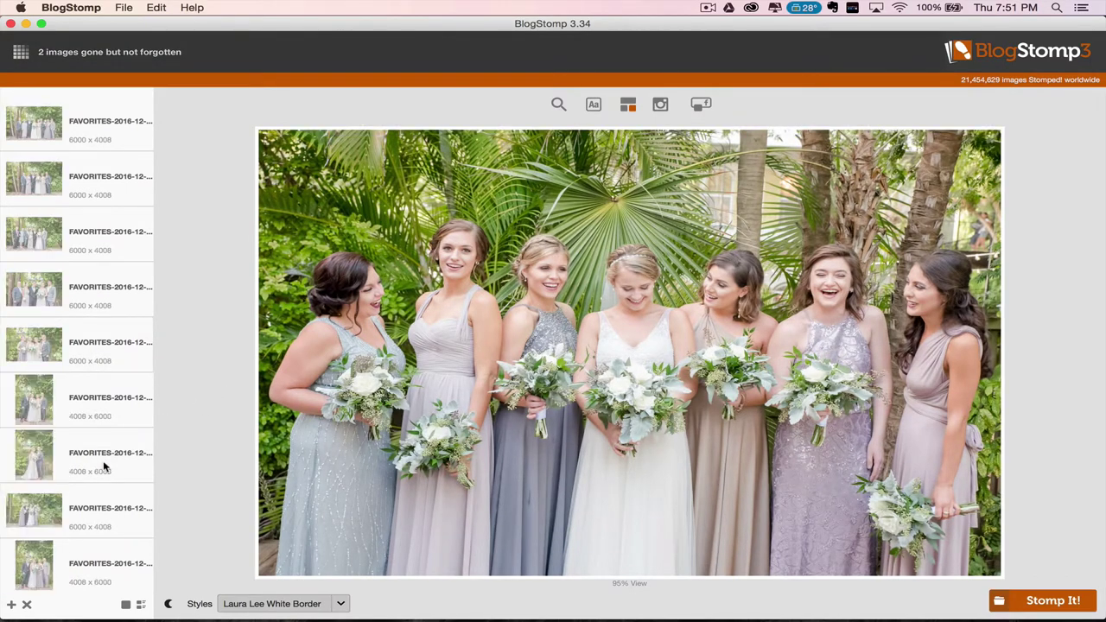
# Show the Blog section listing WordPress, Tumblr, Blogger, ExpressionEngine and LiveJournal
pyautogui.scroll(-5, 104, 467)
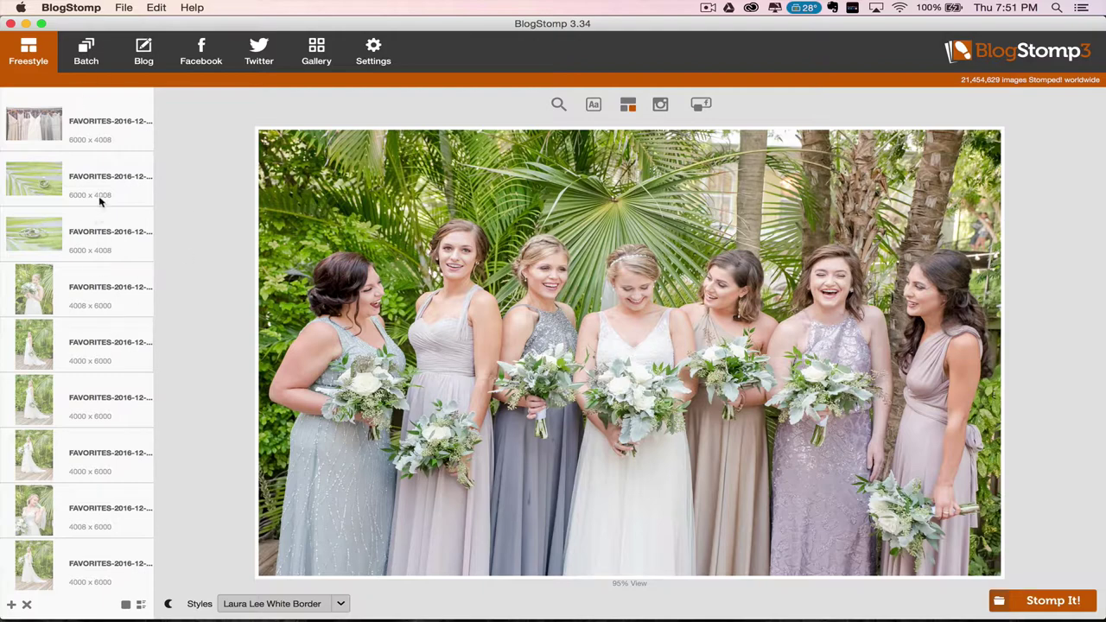
pyautogui.click(138, 53)
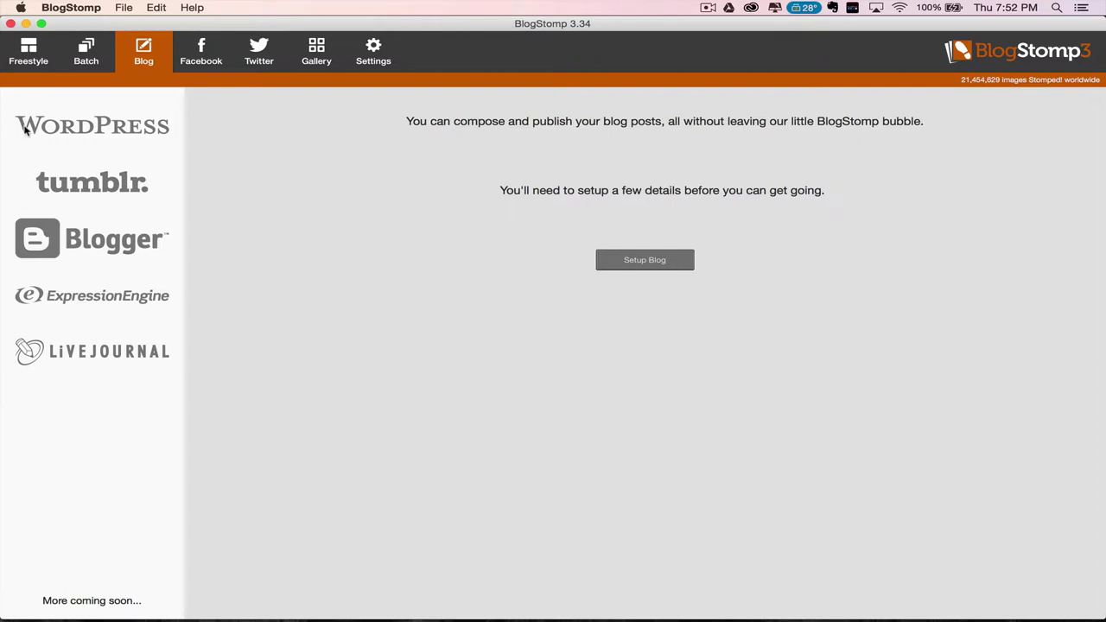
# Return to the Freestyle workspace showing the bridesmaids photo with the Laura Lee White Border style
pyautogui.click(34, 52)
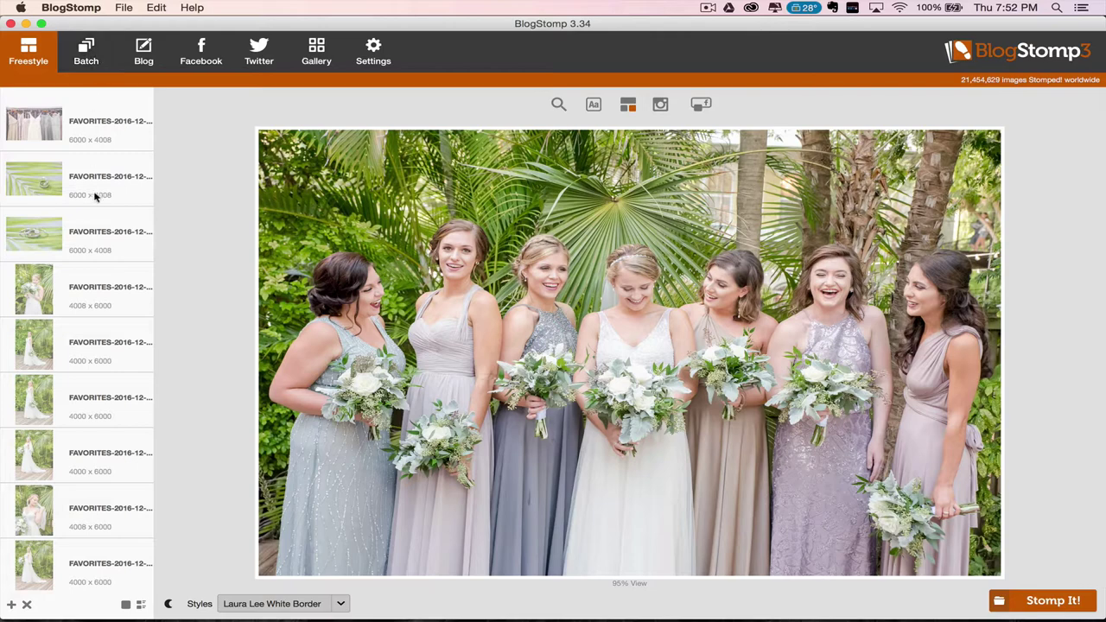
# Select the palms bride portrait, two banyan-tree couple shots, the kissing close-up and the lighthouse photo
pyautogui.click(81, 343)
pyautogui.scroll(-5, 80, 432)
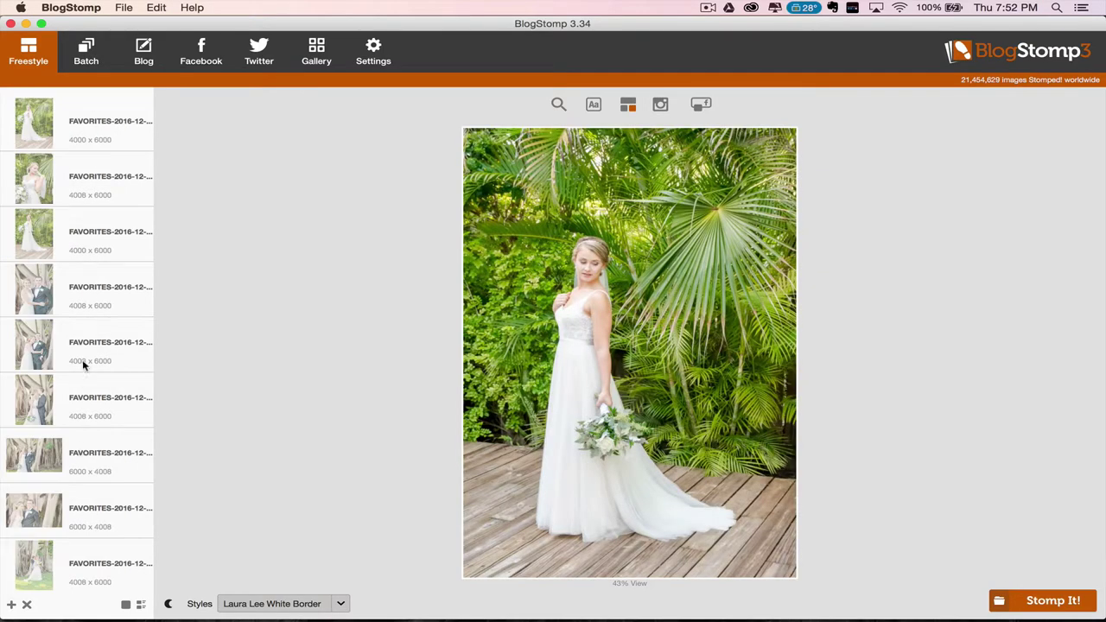
pyautogui.keyDown('super'); pyautogui.click(86, 294); pyautogui.keyUp('super')
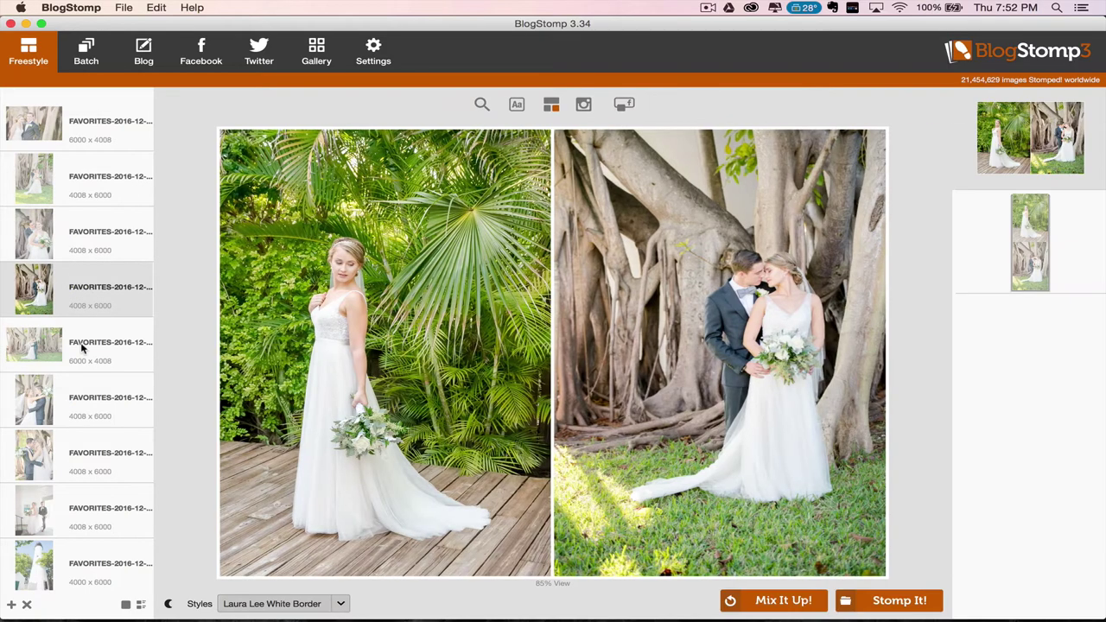
pyautogui.keyDown('super'); pyautogui.click(81, 345); pyautogui.keyUp('super')
pyautogui.keyDown('super'); pyautogui.click(83, 454); pyautogui.keyUp('super')
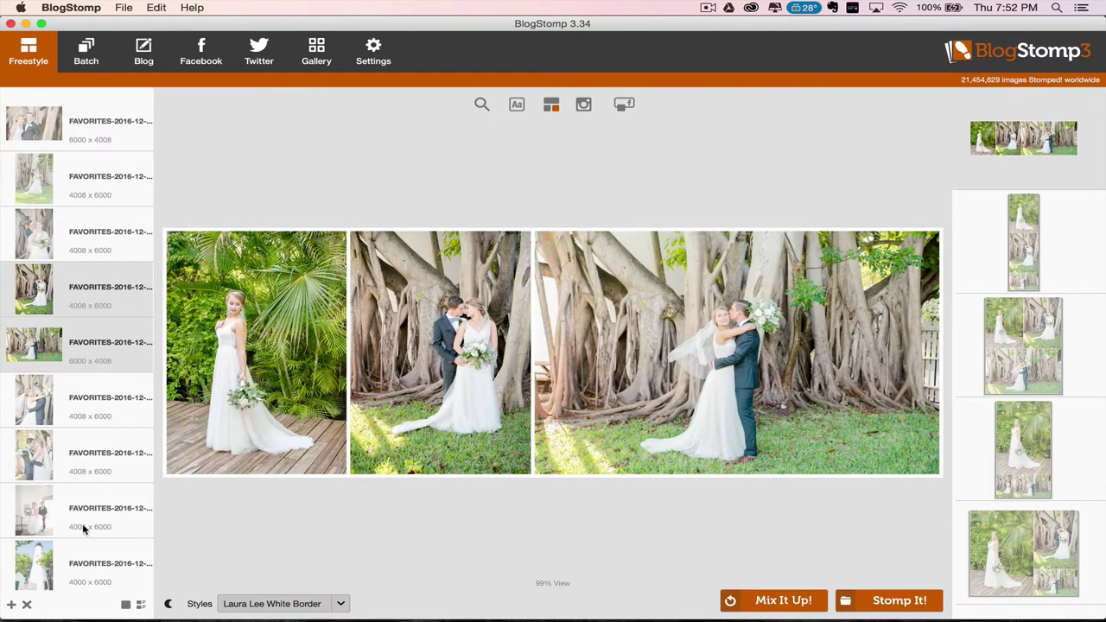
pyautogui.keyDown('super'); pyautogui.click(84, 561); pyautogui.keyUp('super')
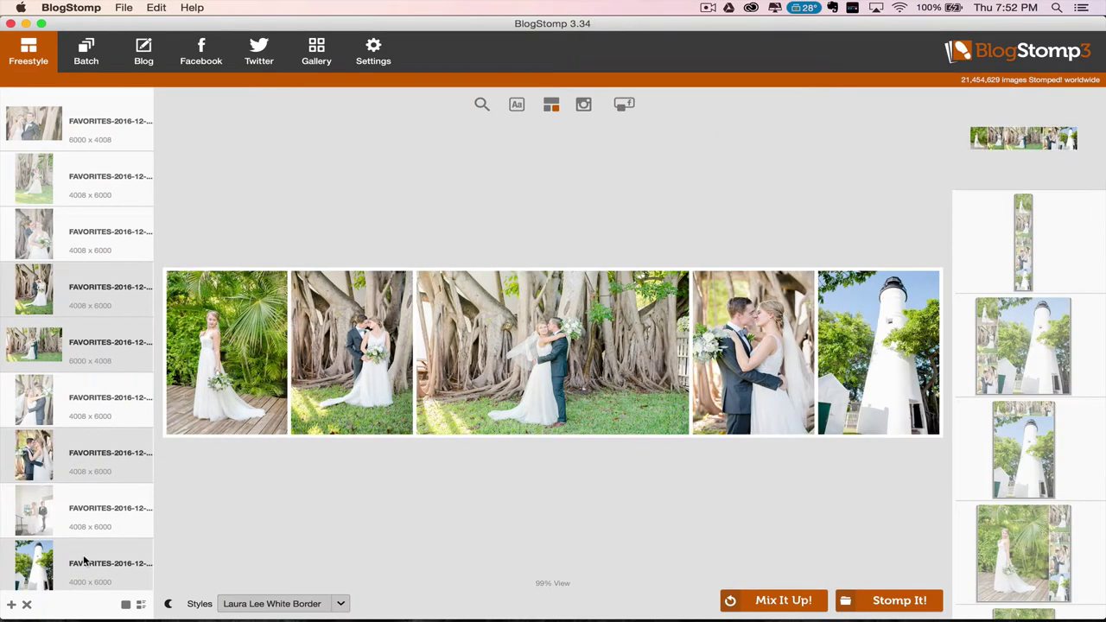
pyautogui.scroll(-5, 84, 562)
pyautogui.scroll(2, 98, 250)
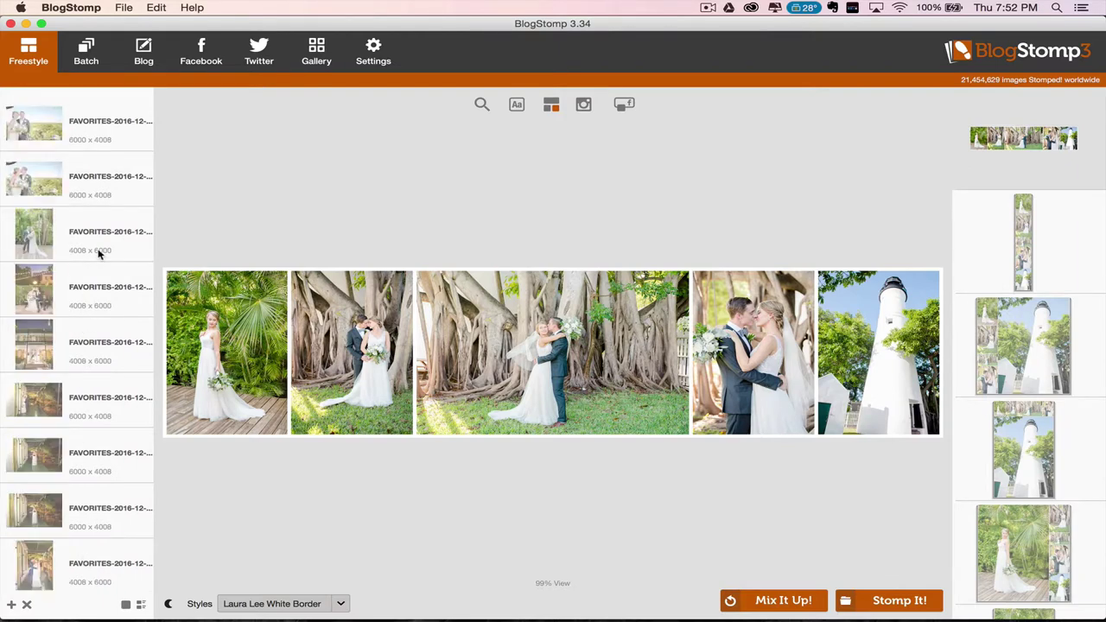
# Add the deck, smiling close-up and another banyan photo, and arrange all eight in two rows
pyautogui.keyDown('super'); pyautogui.click(91, 234); pyautogui.keyUp('super')
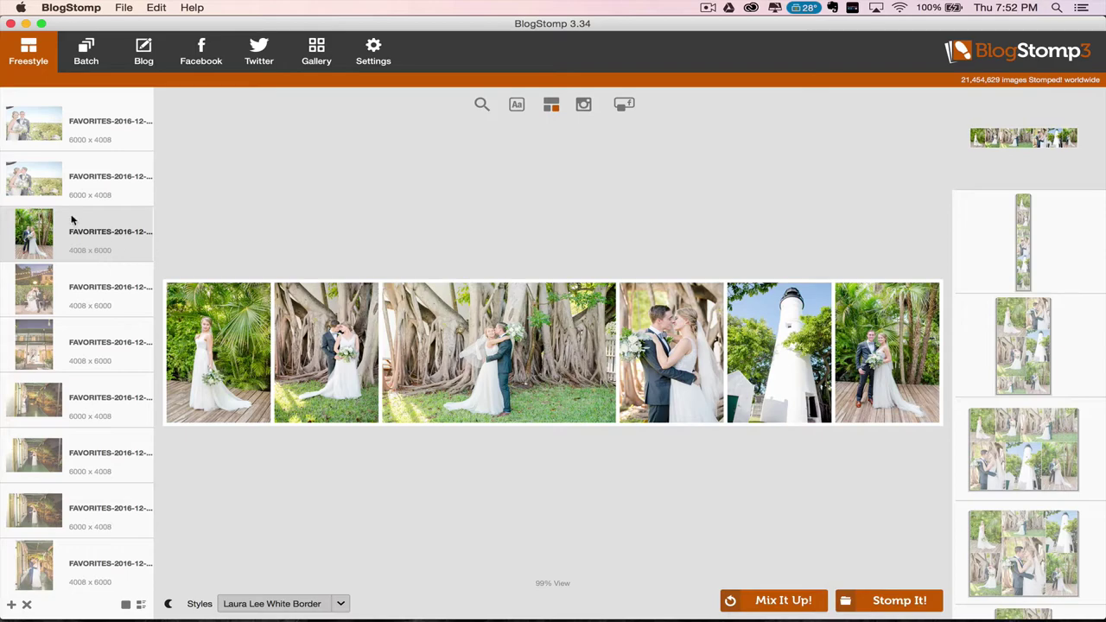
pyautogui.scroll(-3, 71, 220)
pyautogui.keyDown('super'); pyautogui.click(73, 237); pyautogui.keyUp('super')
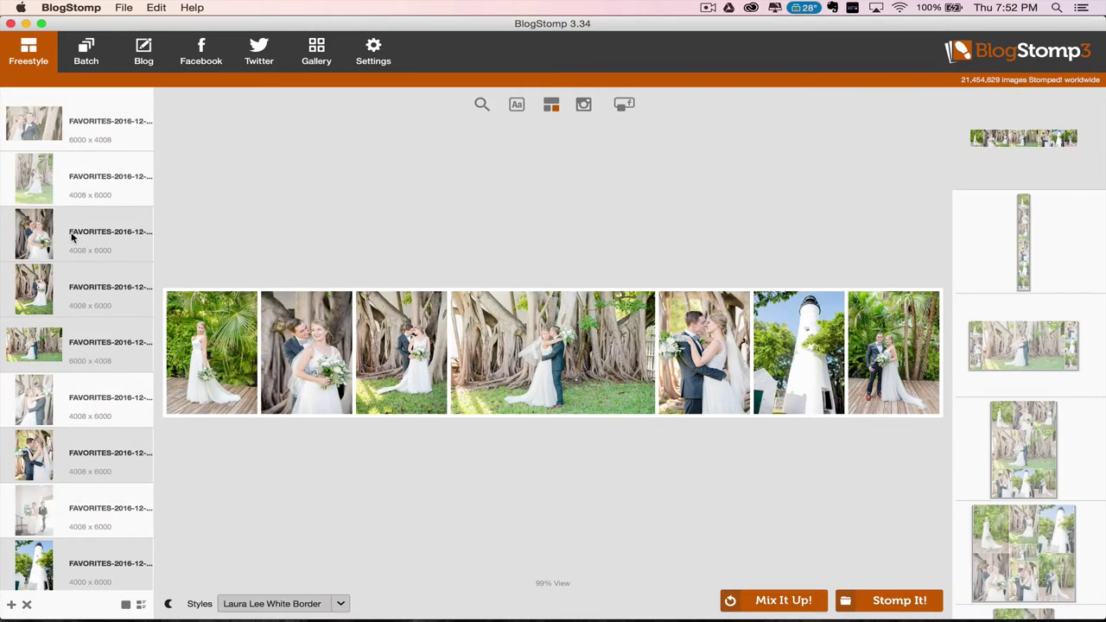
pyautogui.keyDown('super'); pyautogui.click(84, 178); pyautogui.keyUp('super')
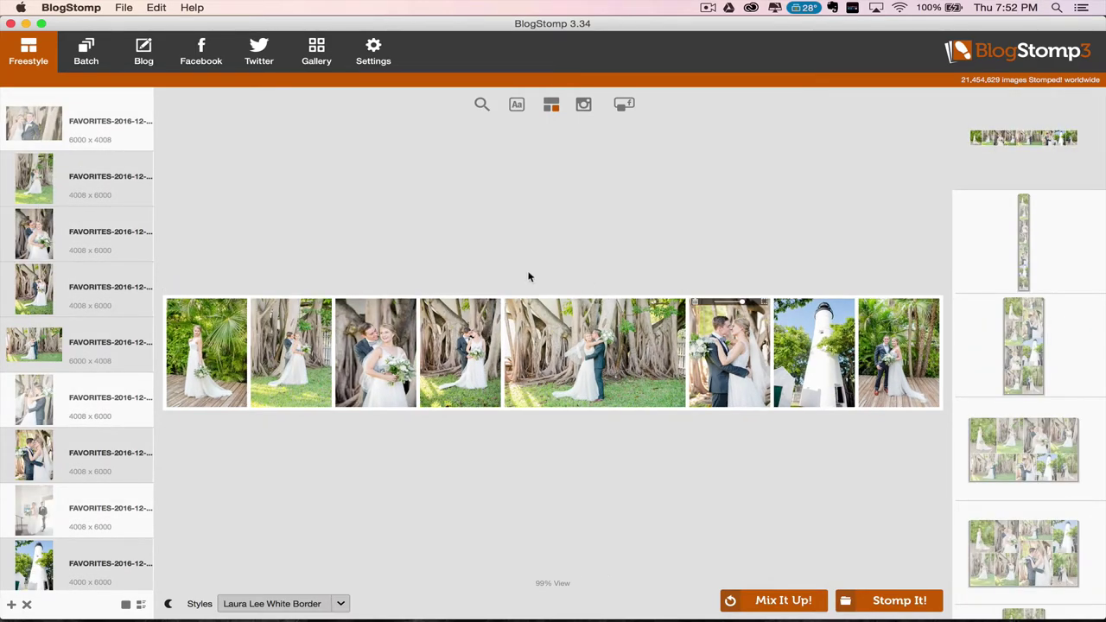
pyautogui.click(1048, 467)
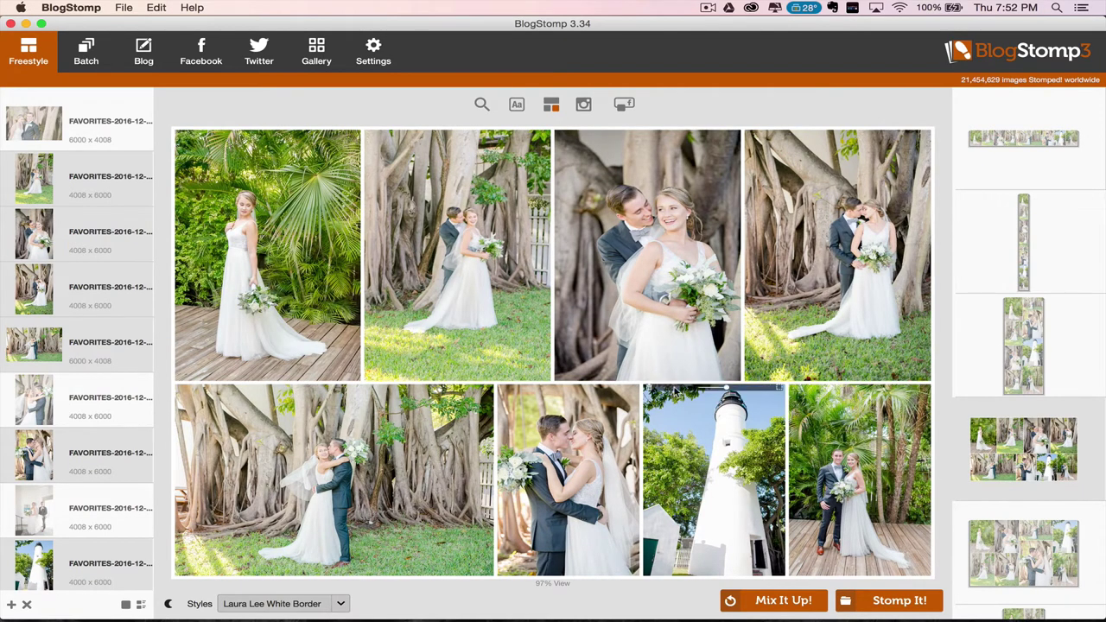
# Mix up the collage twice, then swap the smiling close-up into the top row's second slot
pyautogui.press('space')
pyautogui.press('space')
pyautogui.press('space')
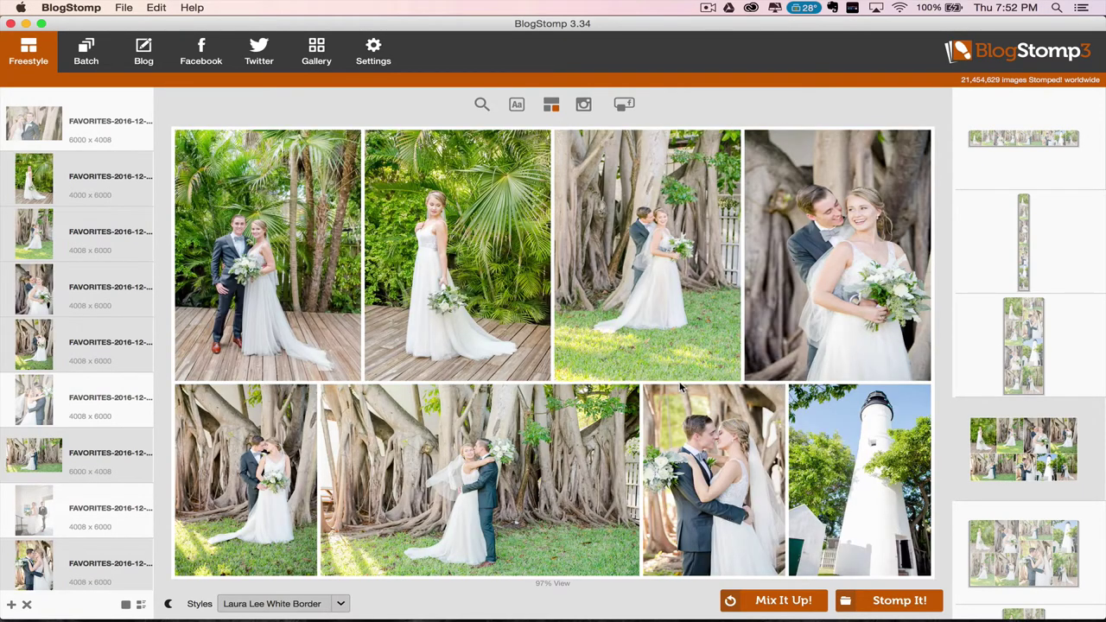
pyautogui.press('space')
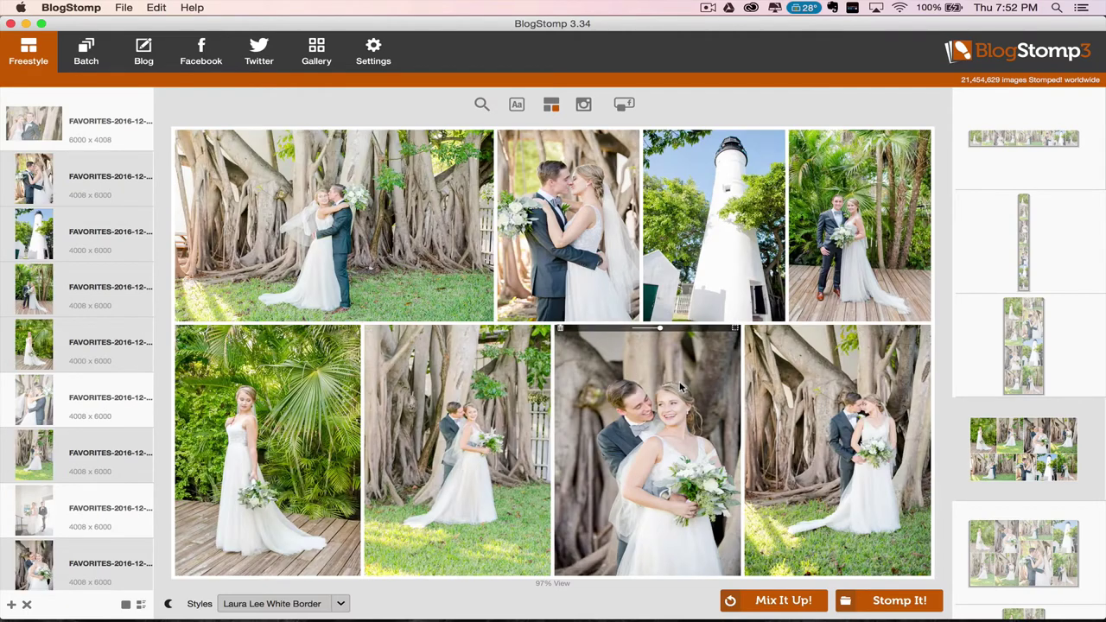
pyautogui.moveTo(650, 440); pyautogui.dragTo(567, 218)
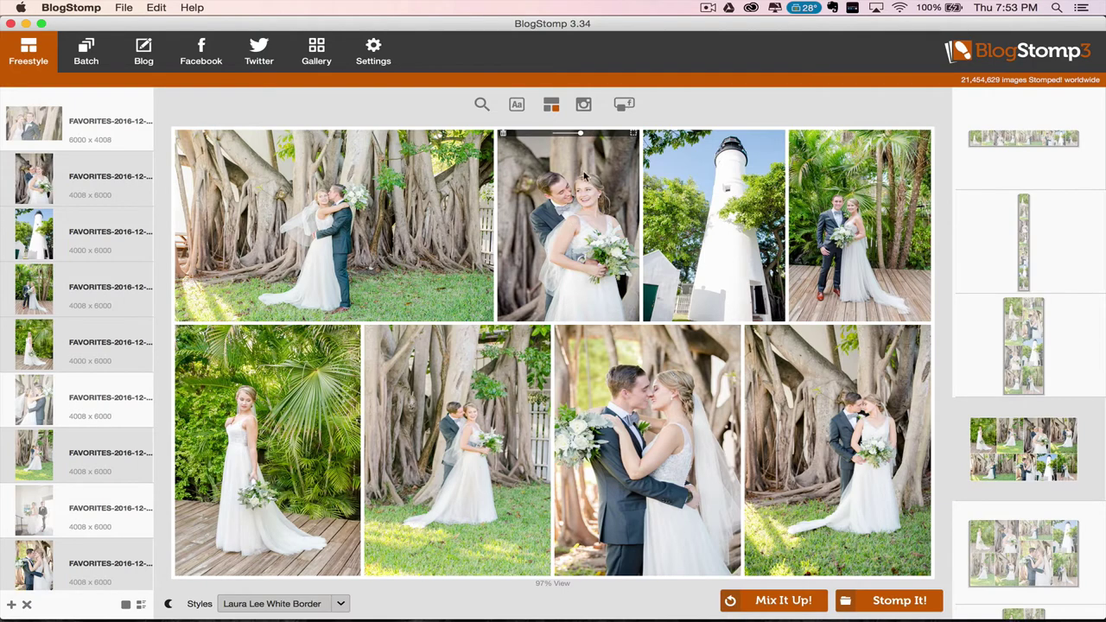